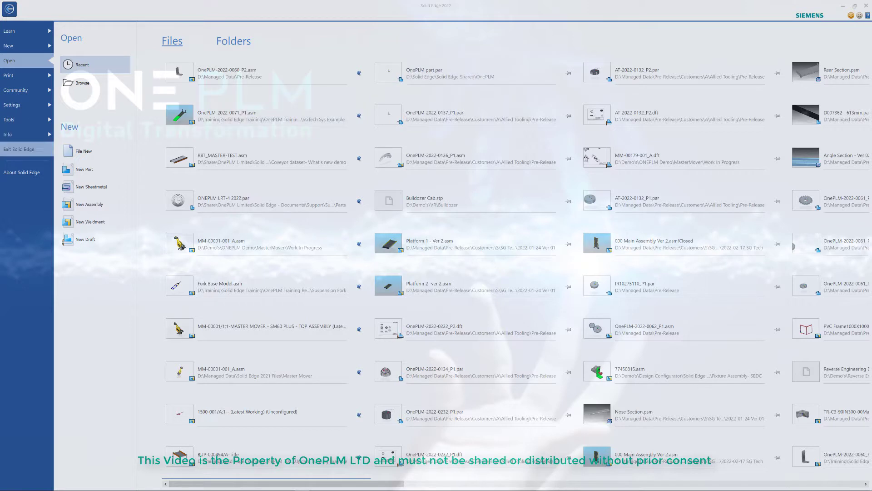
Check the Property seed file path in the Solid Edge file location options and close the options.
left_click(19, 105)
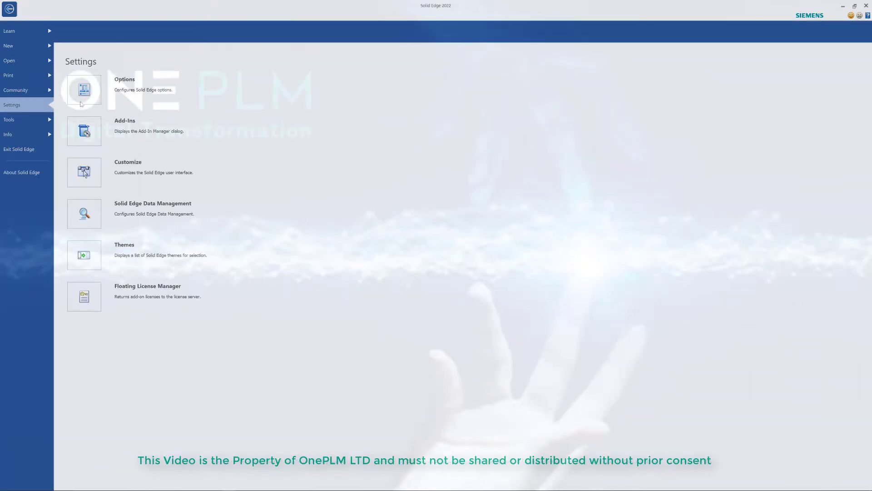
left_click(91, 78)
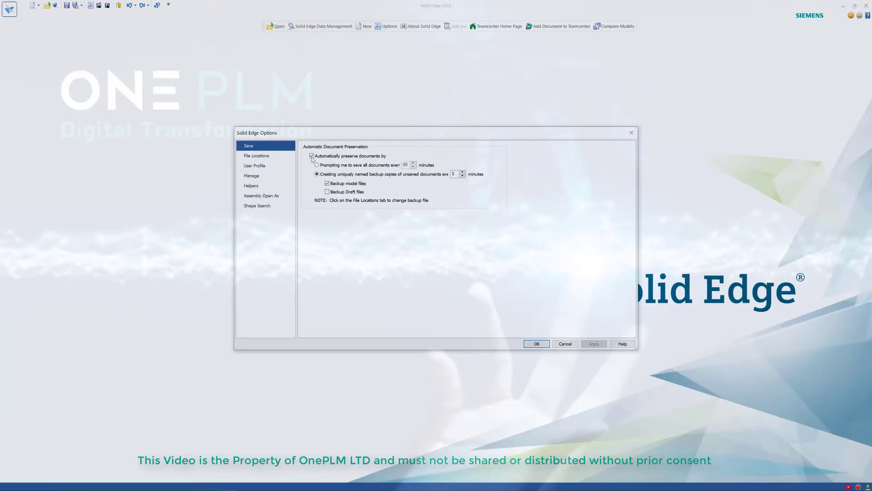
left_click(257, 156)
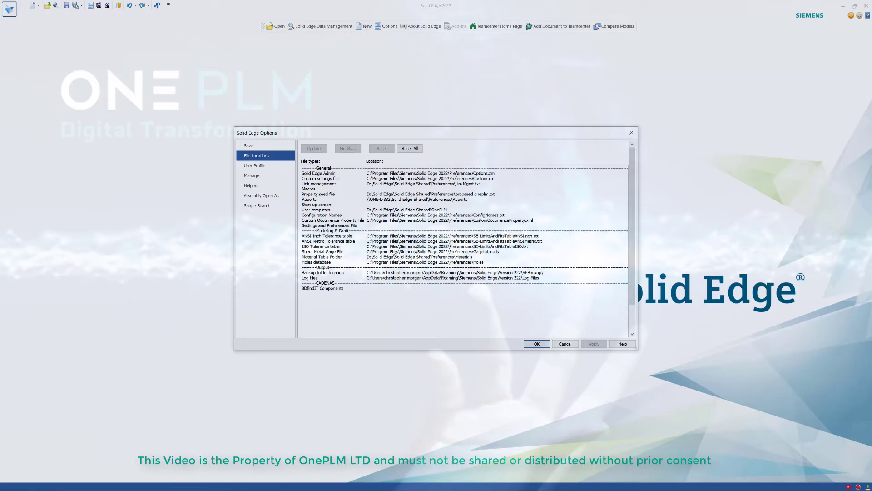
left_click(329, 195)
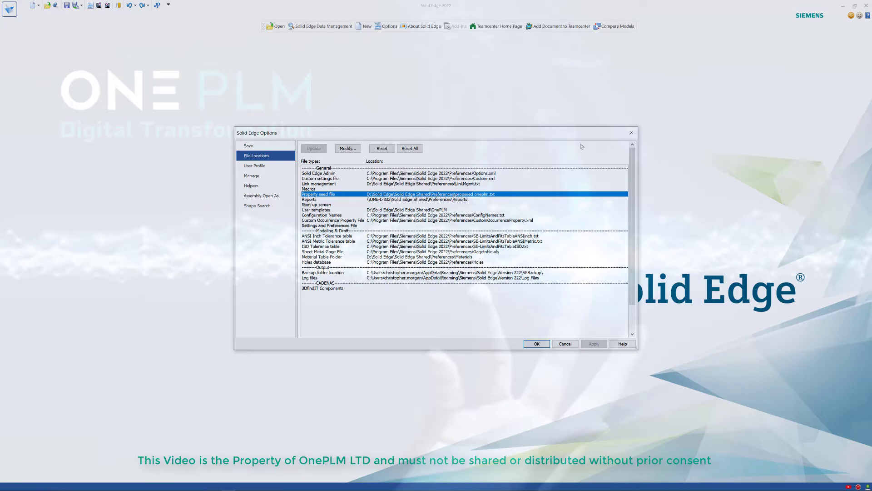
left_click(631, 133)
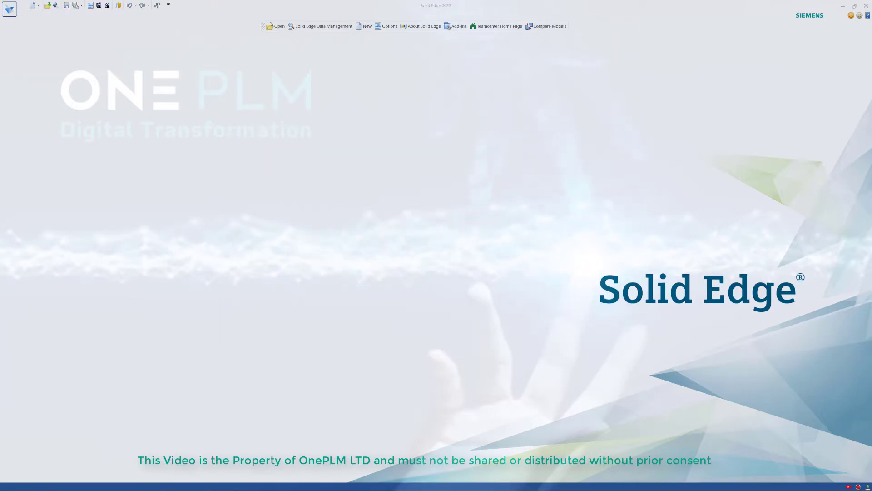
Switch to propseed oneplm.txt in Notepad and read its instructions and the title, category, keyword and project name lists.
left_click_drag(636, 490, 492, 95)
scroll(355, 157, "up", 20)
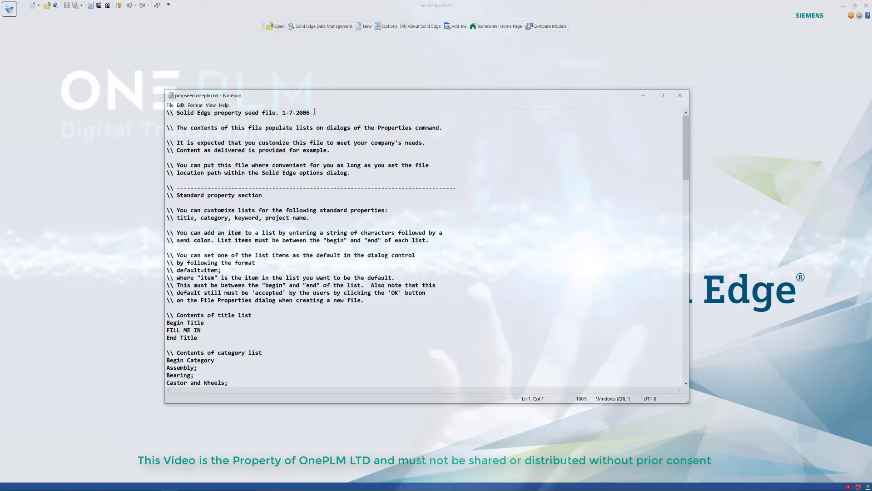
scroll(421, 205, "down", 3)
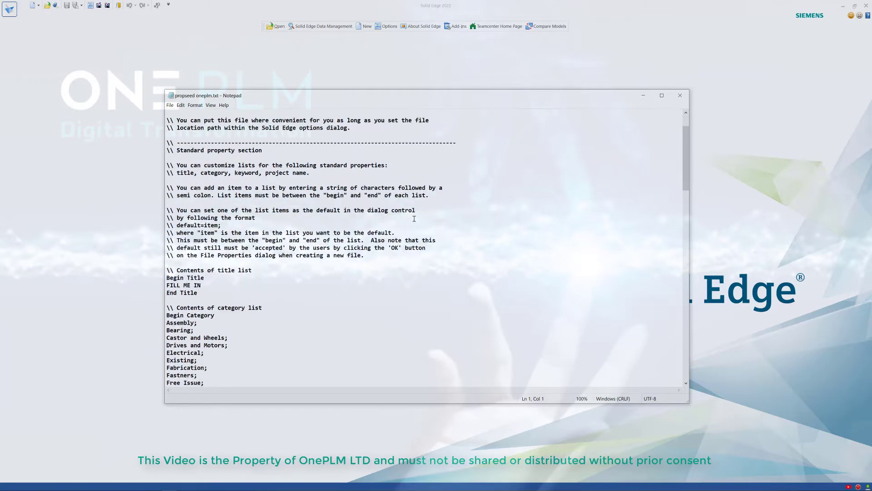
scroll(420, 218, "up", 1)
scroll(404, 243, "down", 4)
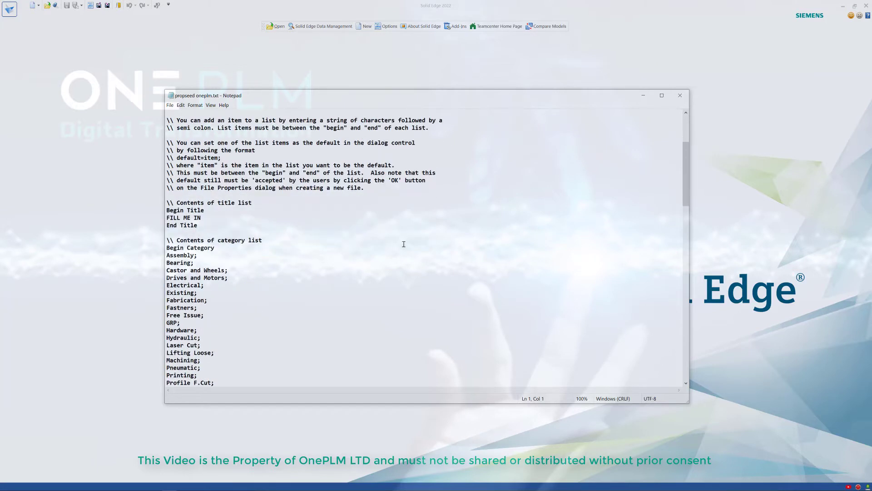
scroll(181, 190, "down", 2)
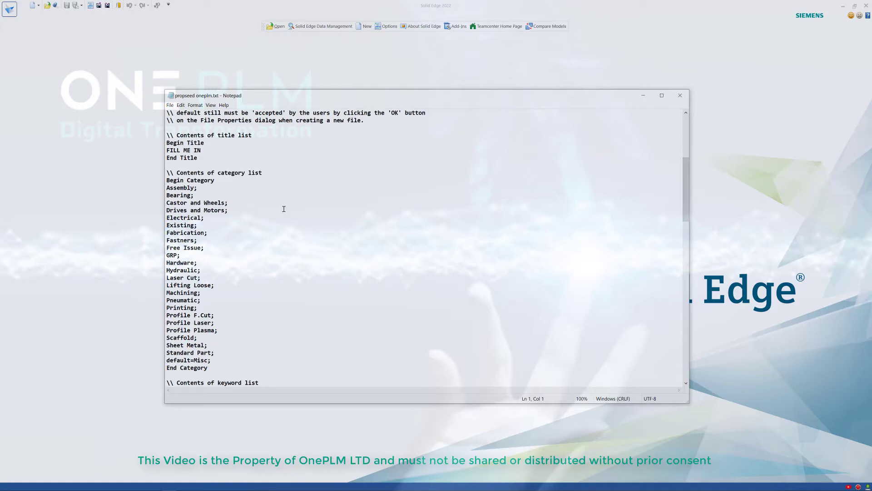
scroll(234, 183, "down", 11)
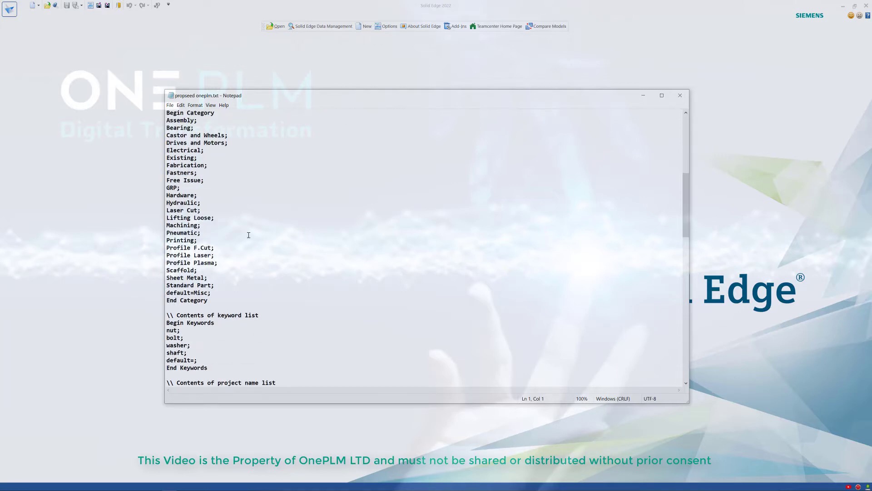
scroll(340, 217, "up", 12)
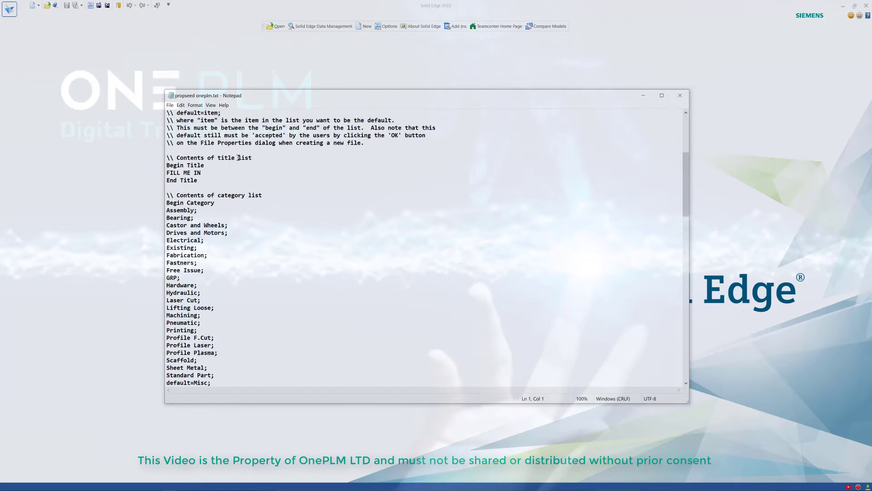
scroll(232, 205, "down", 1)
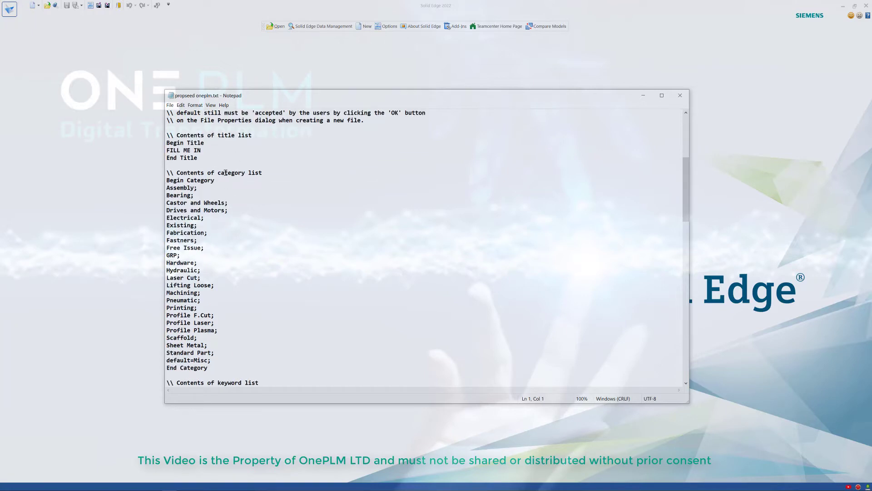
scroll(179, 199, "down", 7)
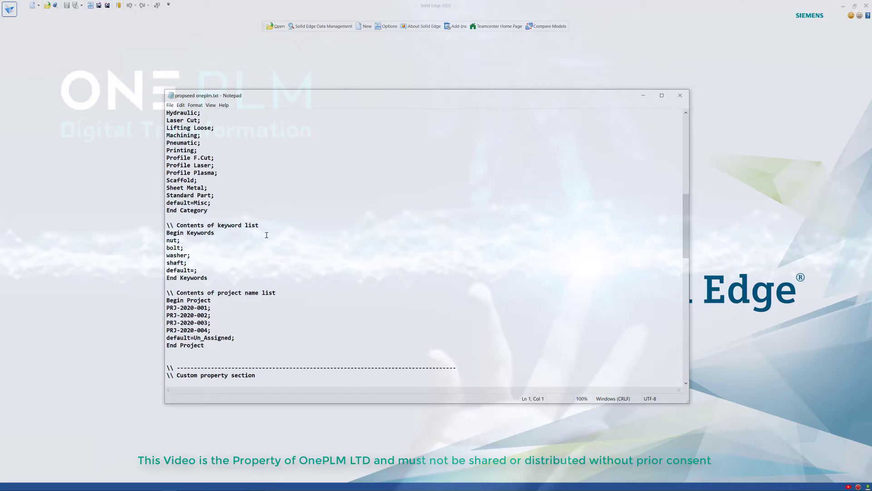
Set the default entry of the keyword list to "defualt" in the property seed file.
left_click_drag(191, 264, 168, 236)
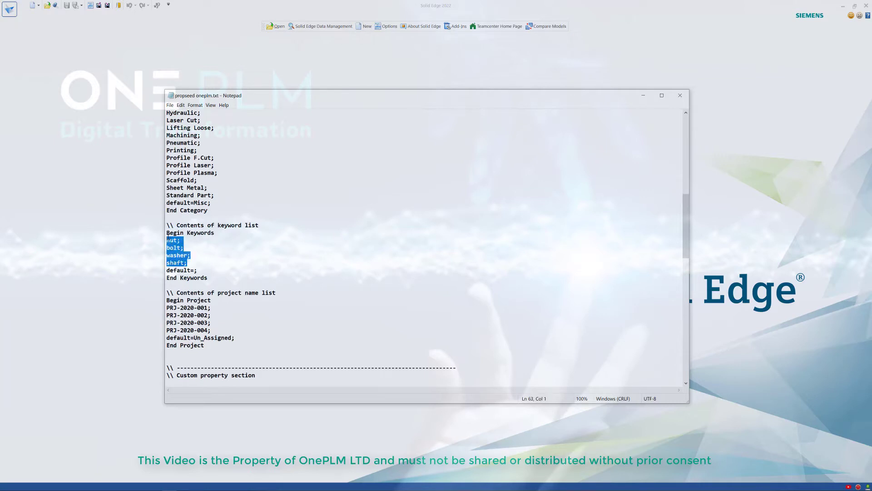
left_click(296, 263)
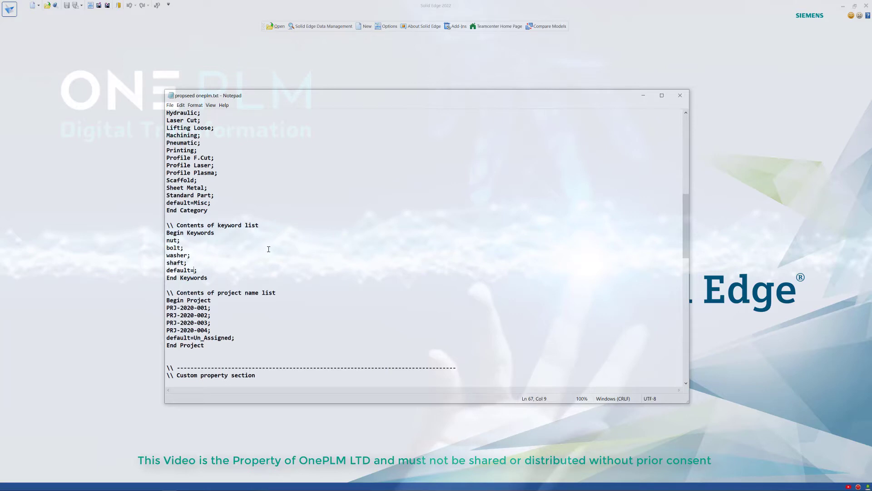
type("defualt")
Add the entry PRJ-2022-005; to the project name list below PRJ-2020-004, based on a copy of that line.
scroll(297, 248, "down", 2)
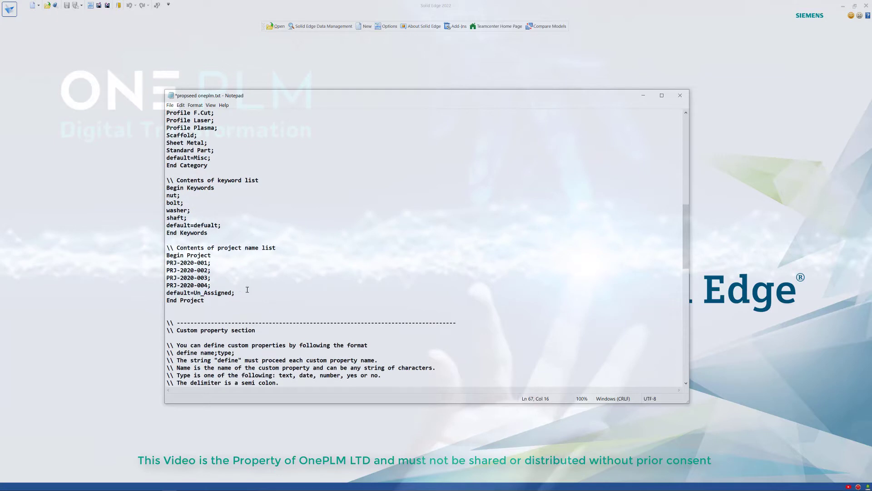
scroll(200, 257, "down", 1)
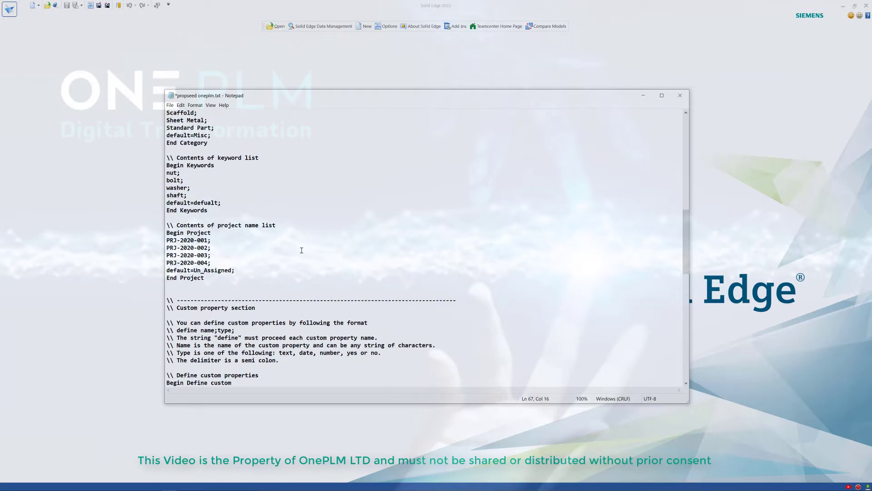
scroll(336, 244, "down", 2)
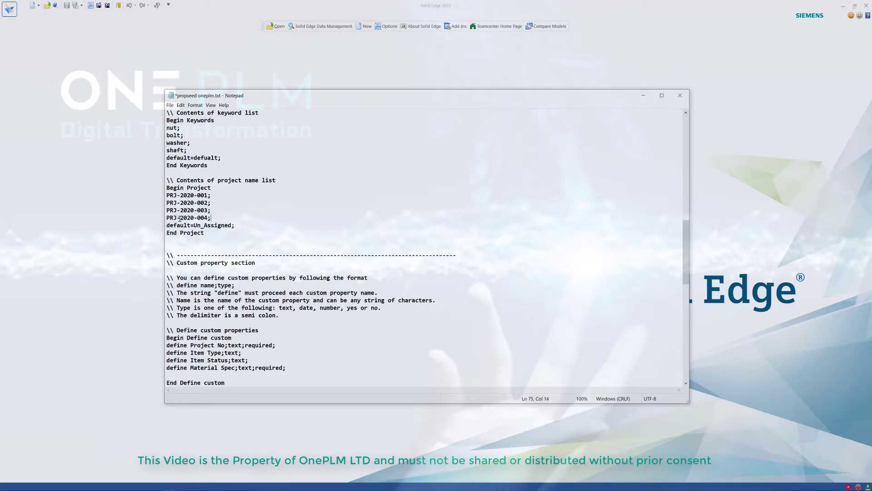
left_click_drag(211, 218, 166, 218)
key("ctrl+c")
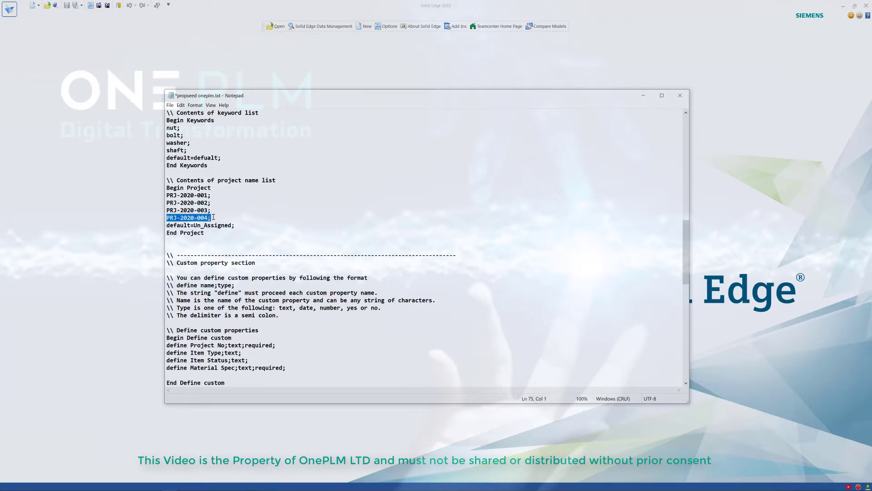
left_click(212, 218)
key("Return")
key("ctrl+v")
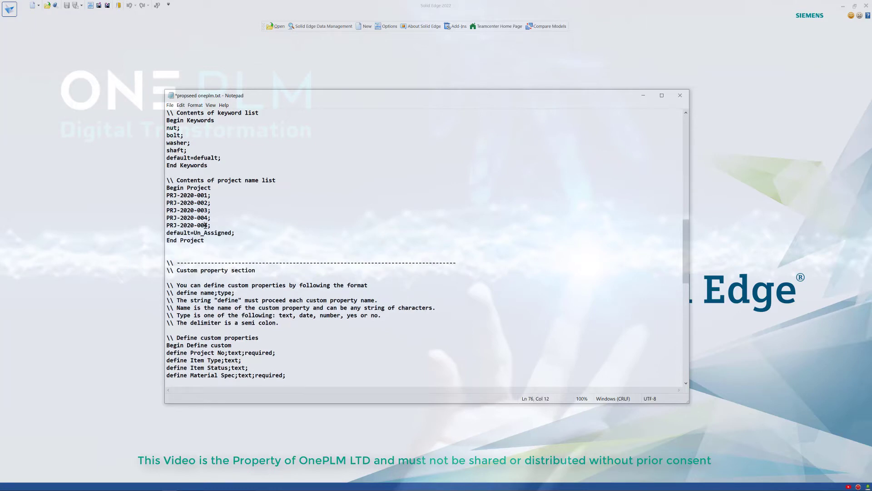
key("Delete")
type("5")
left_click(194, 225)
key("BackSpace")
type("2")
Define a custom text property named Colour below Material Spec by adding the line "define Colour;text;".
scroll(327, 206, "down", 1)
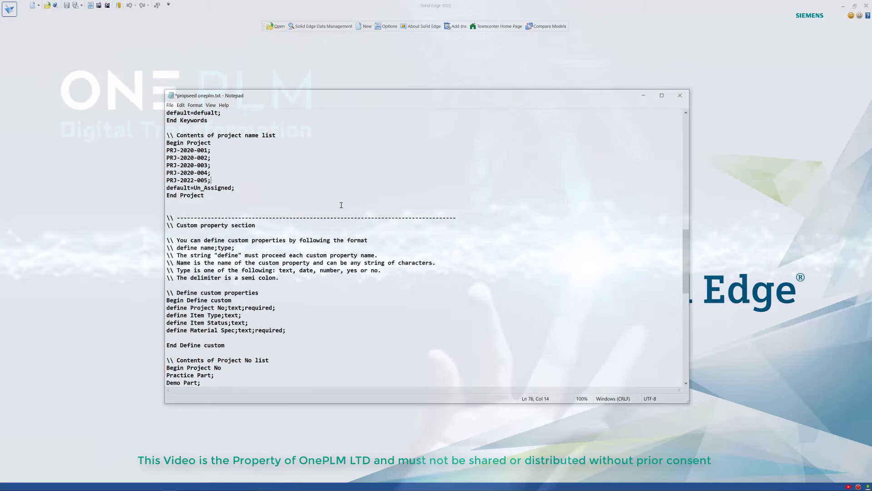
scroll(345, 204, "up", 6)
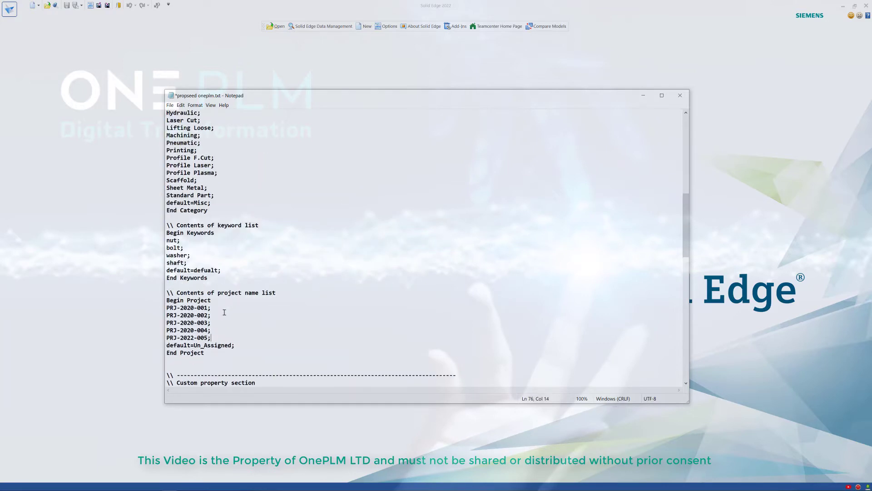
scroll(198, 225, "up", 2)
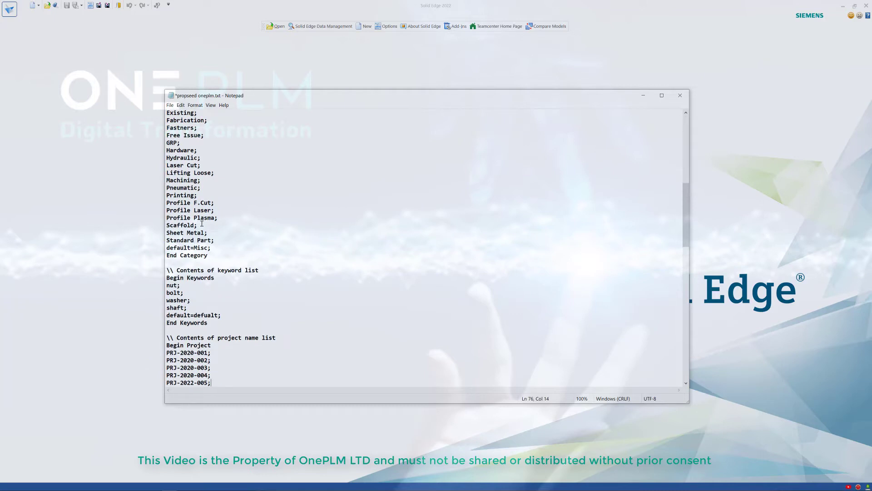
scroll(249, 266, "down", 9)
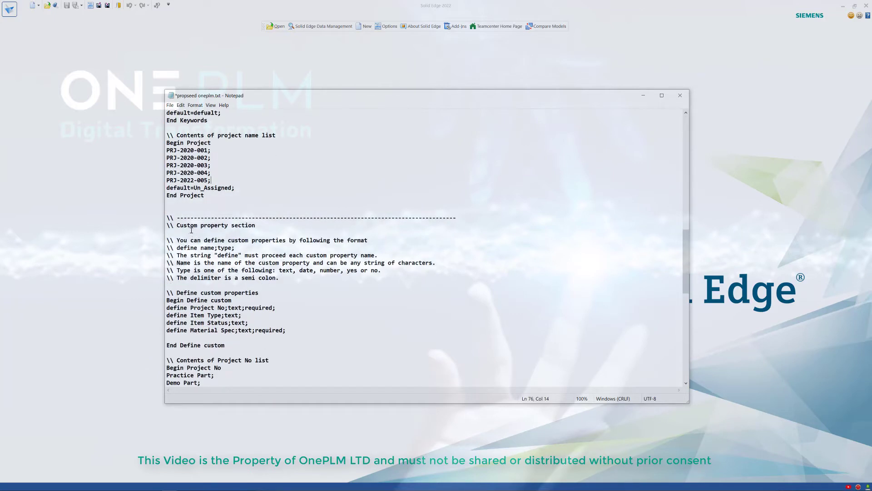
scroll(327, 221, "down", 2)
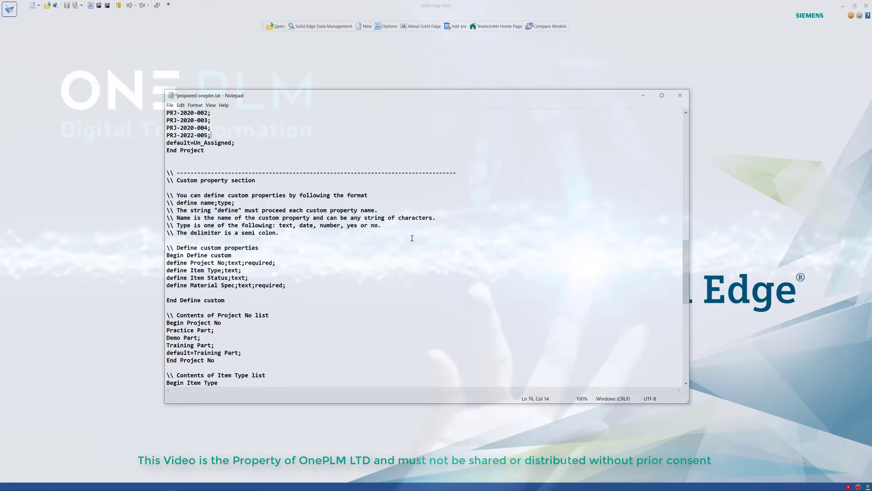
scroll(415, 237, "down", 2)
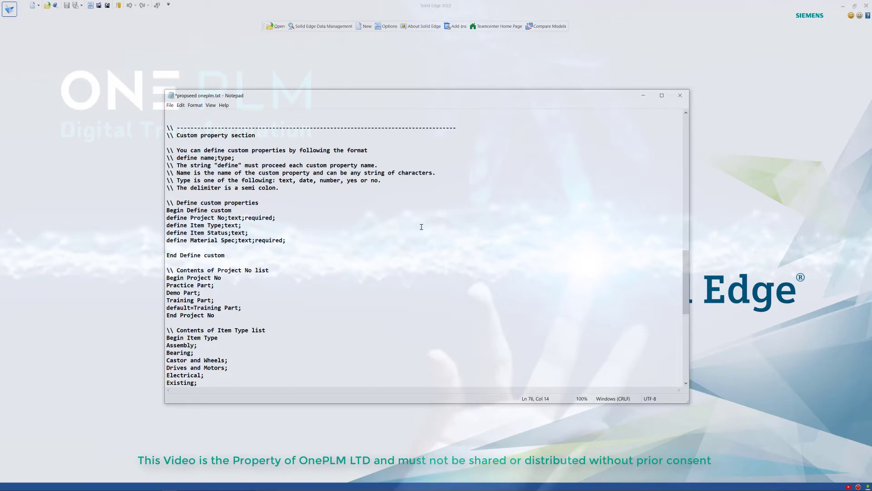
scroll(420, 227, "down", 2)
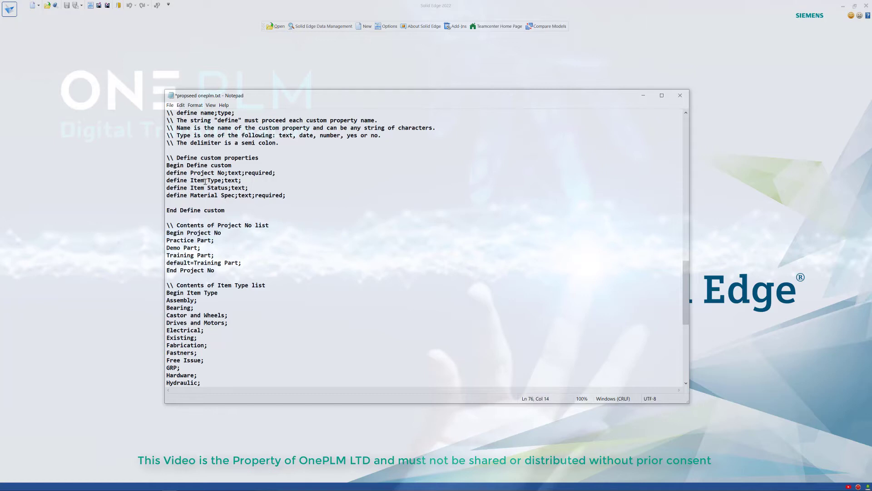
left_click(296, 195)
key("Return")
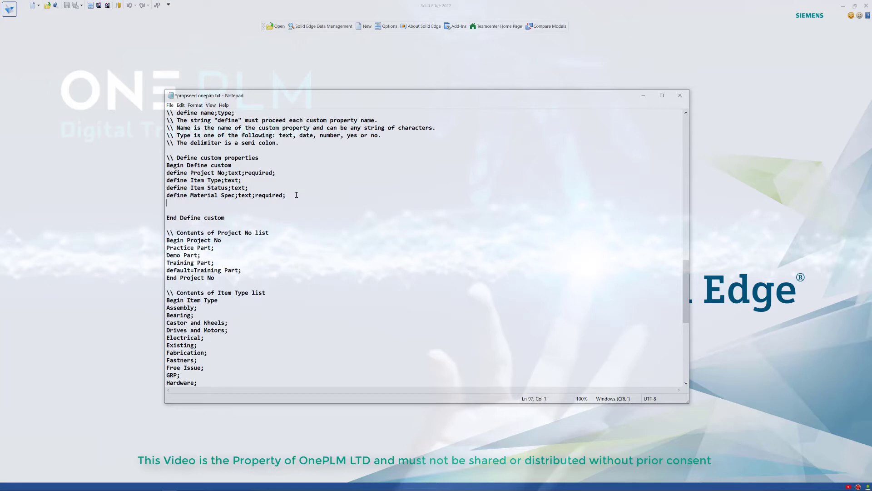
type("define Colour;text;")
Examine how the value lists for Project No, Item Type, Material Spec and Item Status are structured against their property definitions.
scroll(260, 222, "down", 4)
scroll(261, 222, "up", 2)
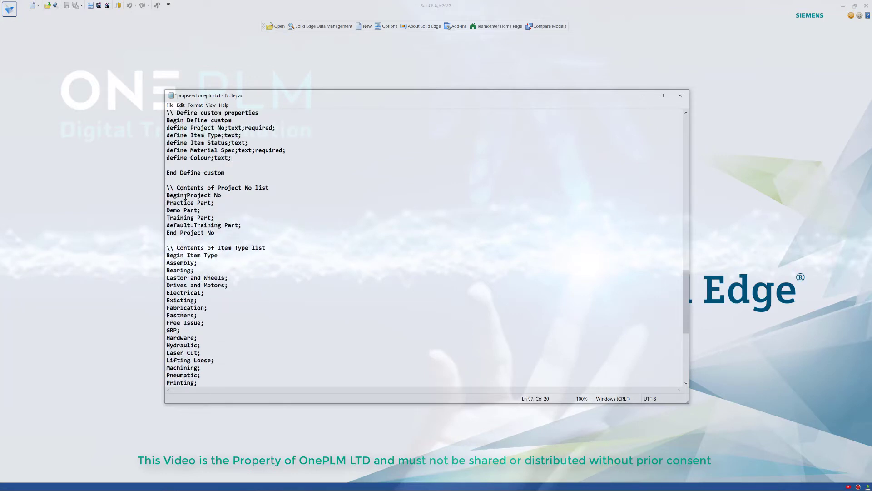
left_click_drag(215, 218, 168, 203)
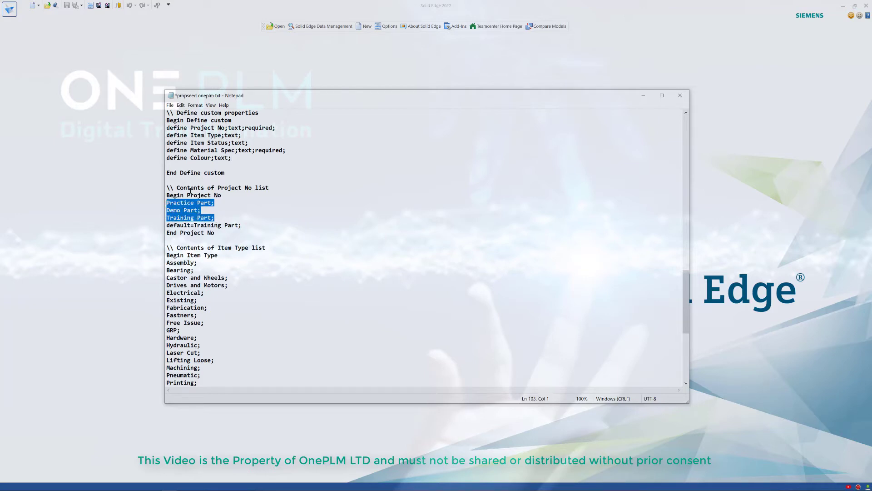
left_click(298, 227)
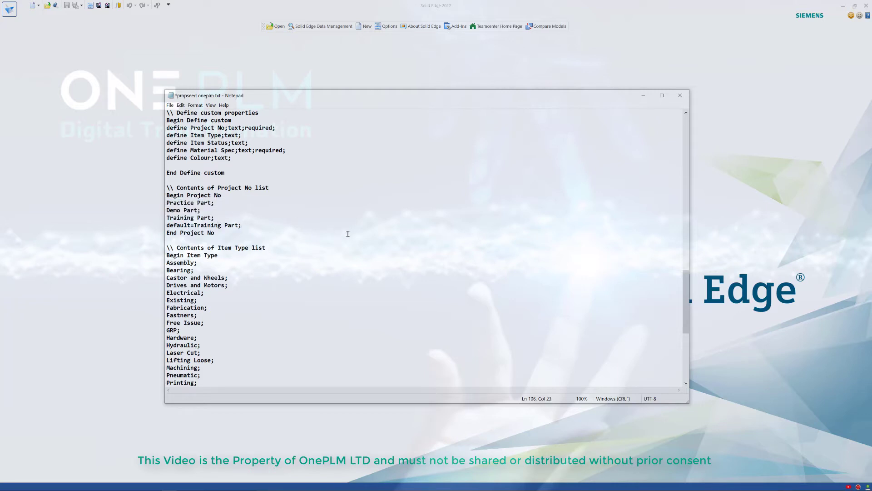
scroll(348, 233, "down", 2)
scroll(193, 257, "down", 2)
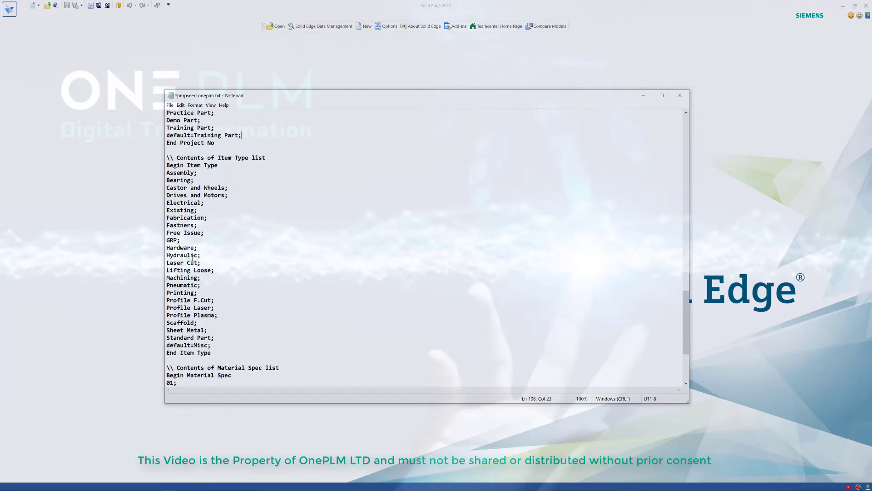
scroll(193, 257, "up", 6)
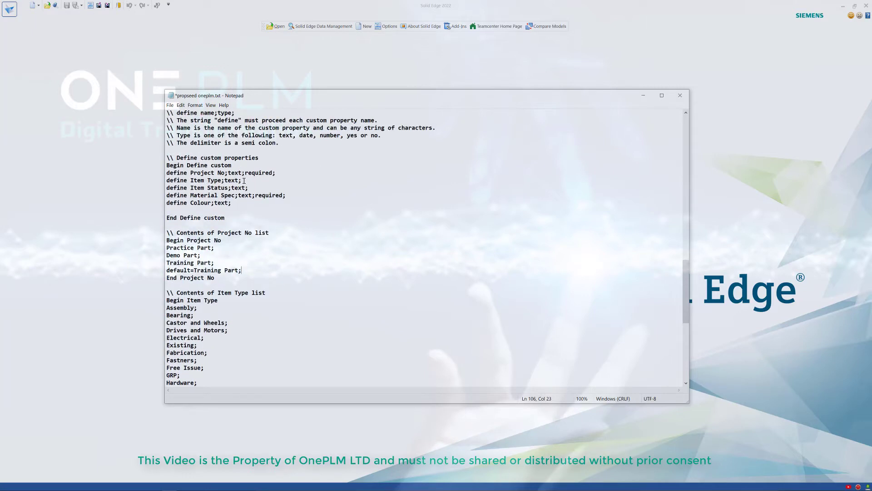
scroll(283, 255, "down", 11)
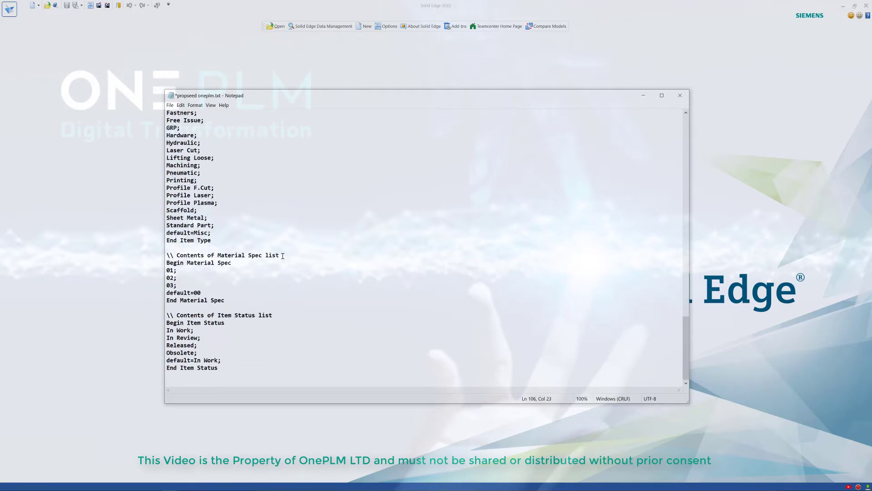
Duplicate the Material Spec list block below the End Item Status line of the property seed file.
left_click_drag(228, 301, 166, 250)
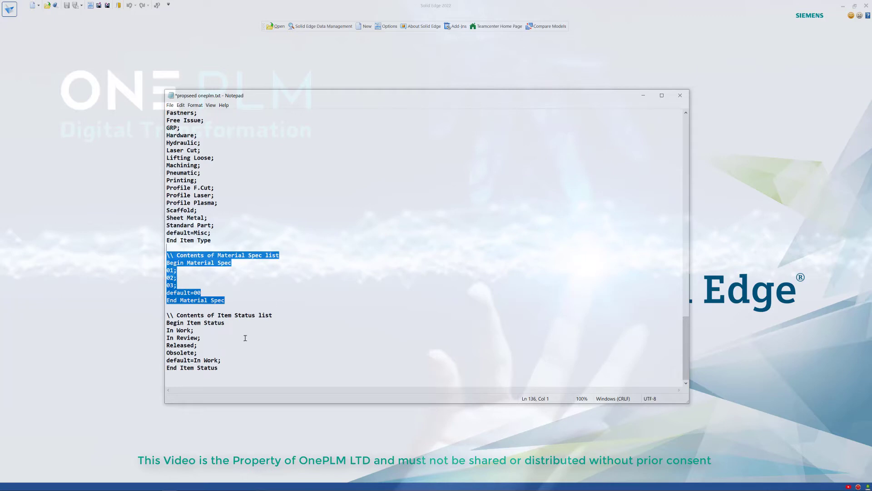
left_click(229, 367)
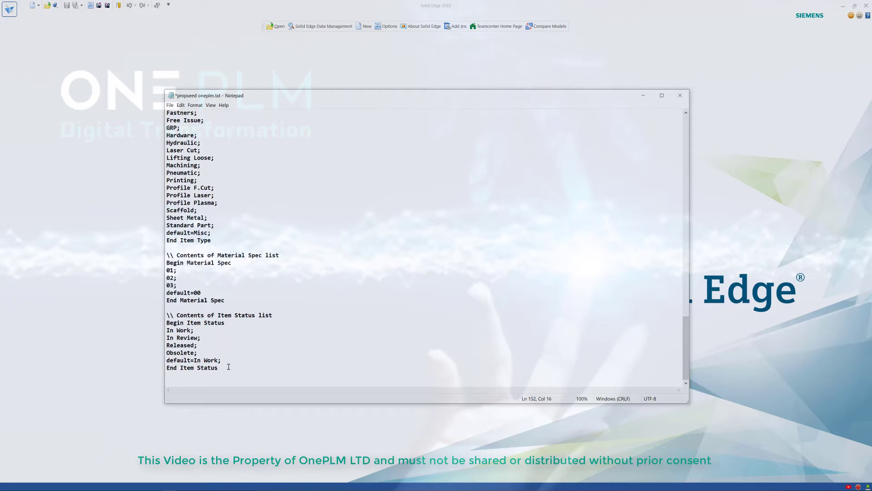
type("\\\\ Contents of Material Spec list Begin Material Spec 01; 02; 03; default=00 End Material Spec")
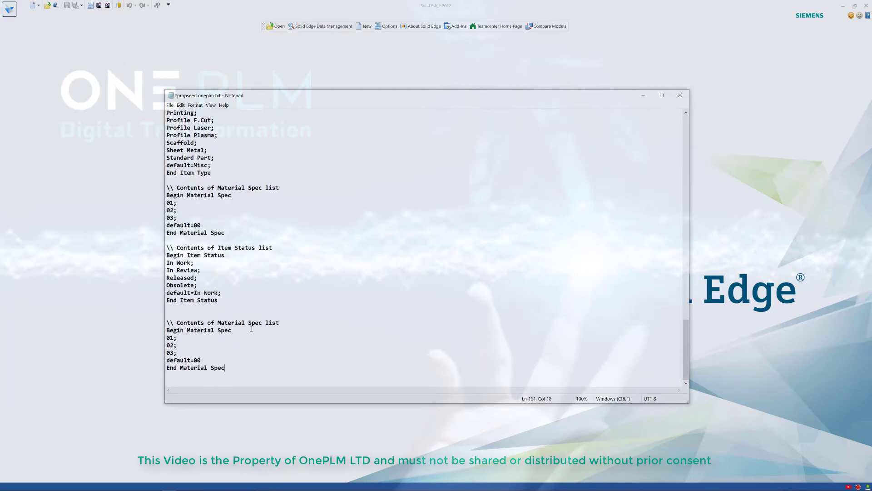
Rename Material Spec to Colour in the comment line and the Begin line of the copied list block.
left_click_drag(217, 323, 263, 323)
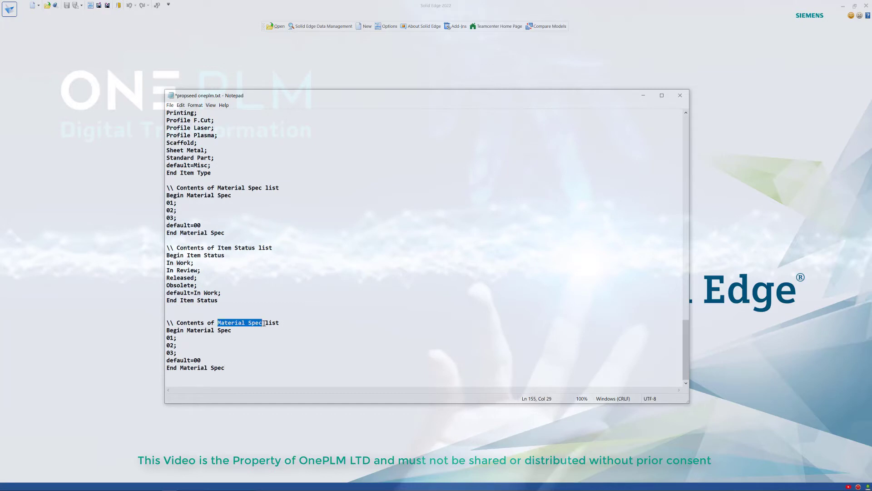
type("\\\\ Contents of Material Spec list Begin Material Spec 01; 02; 03; default=00 End Material Spec")
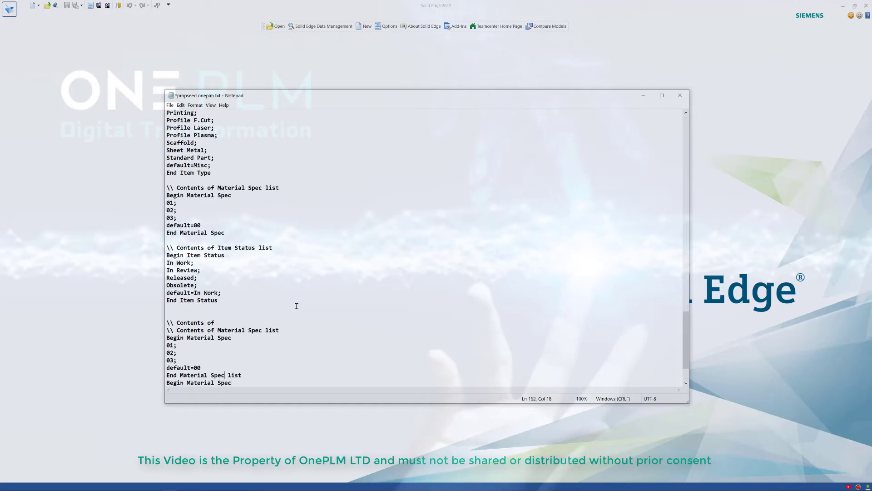
key("ctrl+z")
type("C")
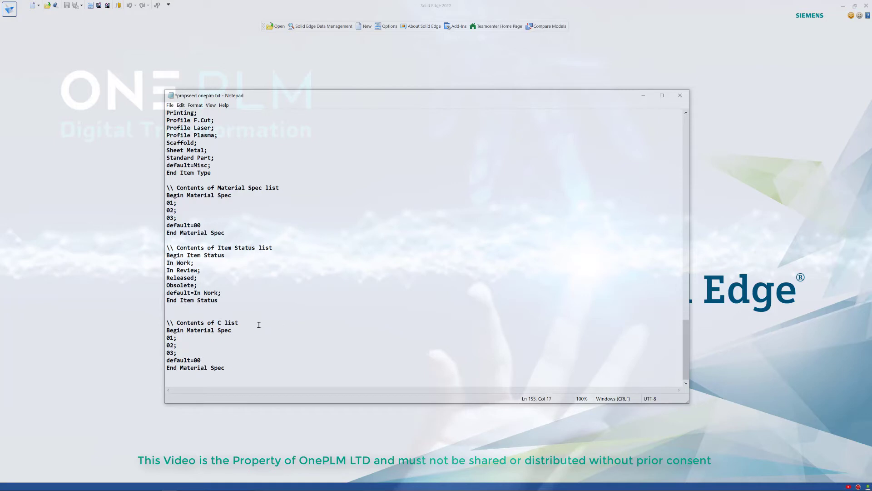
type("olour")
left_click_drag(187, 331, 236, 331)
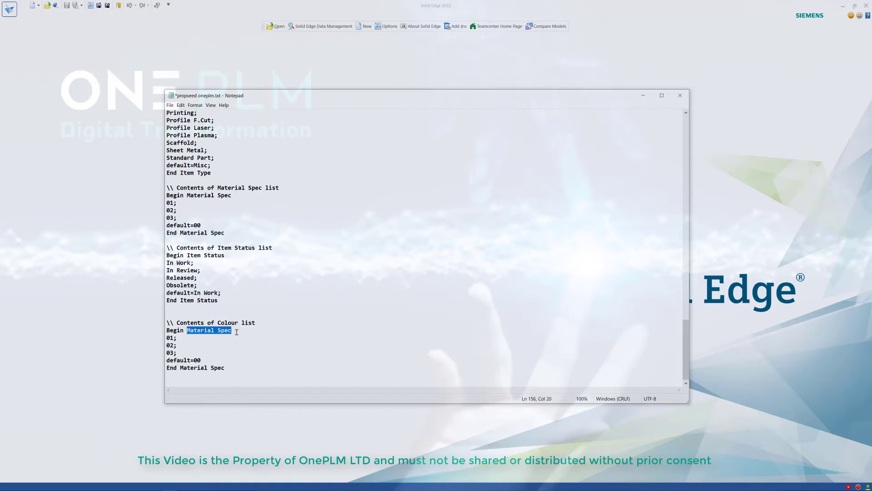
type("Colour")
Replace the entries 01, 02 and 03 in the Colour list with Red, Green and Blue, keeping the semicolons.
left_click_drag(174, 338, 166, 338)
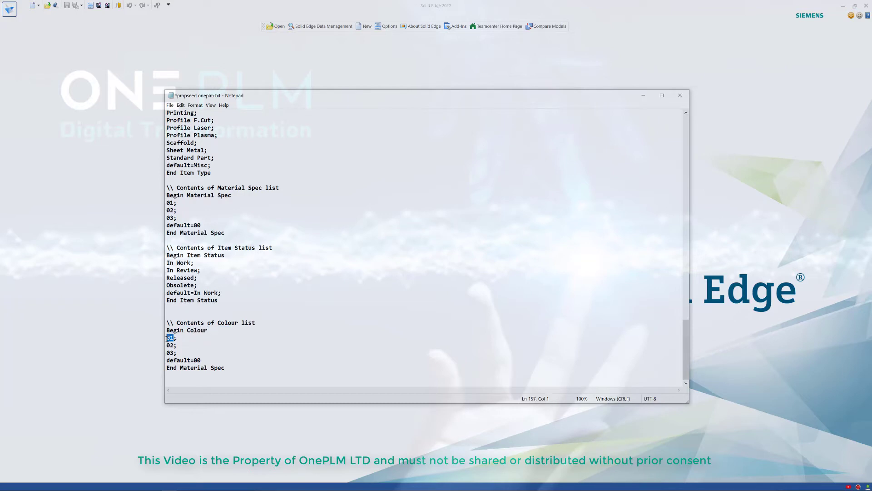
type("Red")
key("Left")
key("shift+Left")
key("shift+Left")
type("Green")
key("BackSpace")
key("BackSpace")
type("Blue")
Add the entries Yellow;, Orange; and White; below Blue in the Colour list.
key("Return")
type("Yellow")
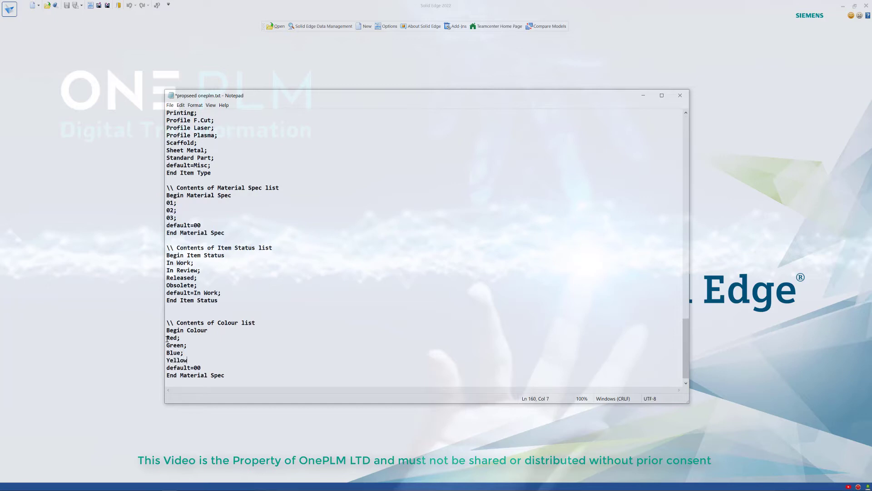
type(";")
key("Return")
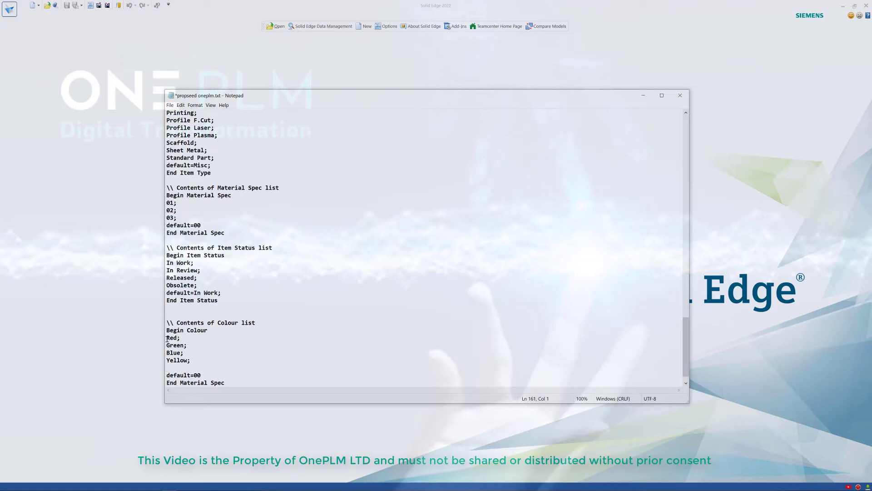
type("Orange;")
key("Return")
type("W")
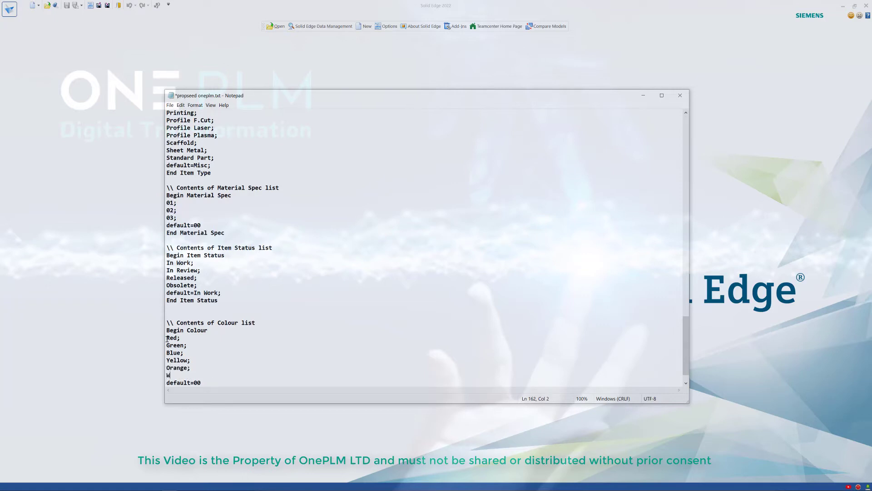
type("hite;")
Set the Colour list's default to "Black;" and add the missing semicolon after default=00 in the Material Spec list.
scroll(265, 333, "down", 1)
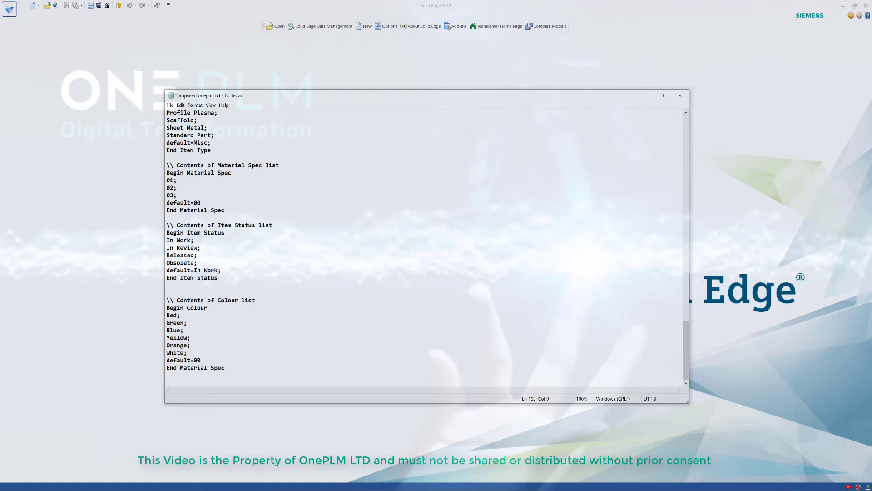
left_click_drag(197, 360, 203, 360)
key("BackSpace")
key("BackSpace")
left_click(206, 204)
type(";")
type("Black")
type(";")
Change the Colour list's closing line to "End Colour", and save and close the property seed file.
left_click_drag(180, 369, 231, 368)
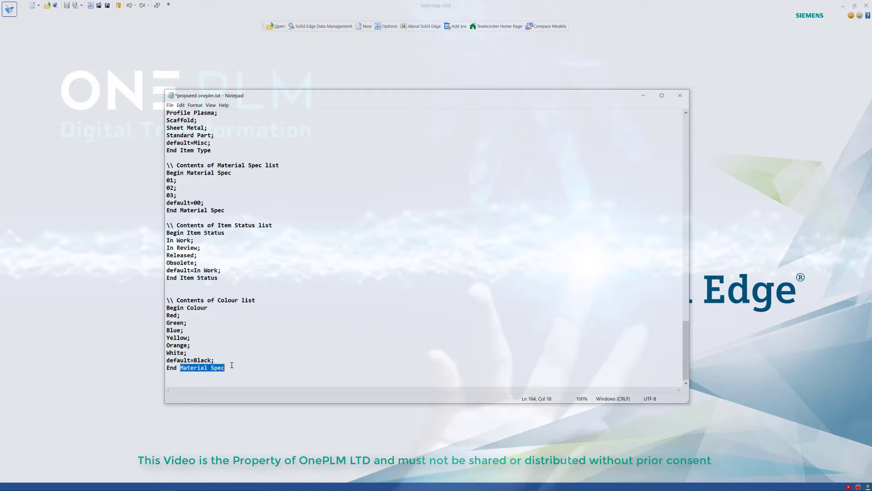
type("Colour")
left_click(170, 105)
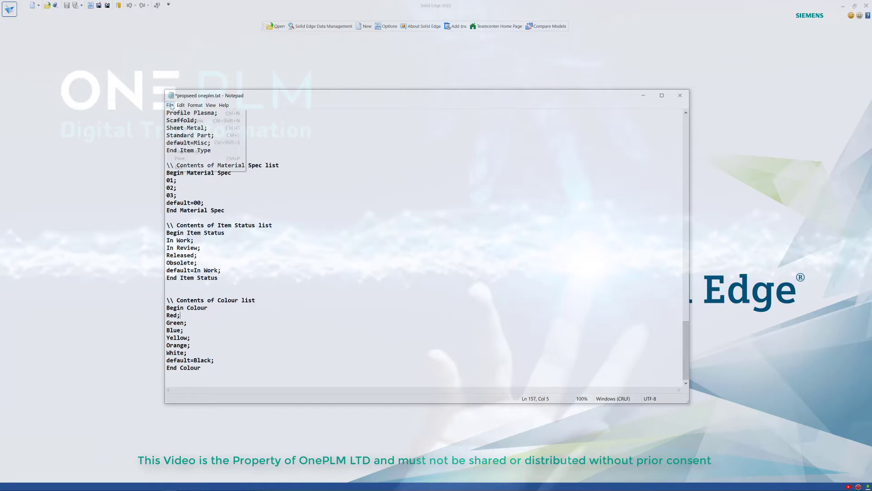
left_click(180, 136)
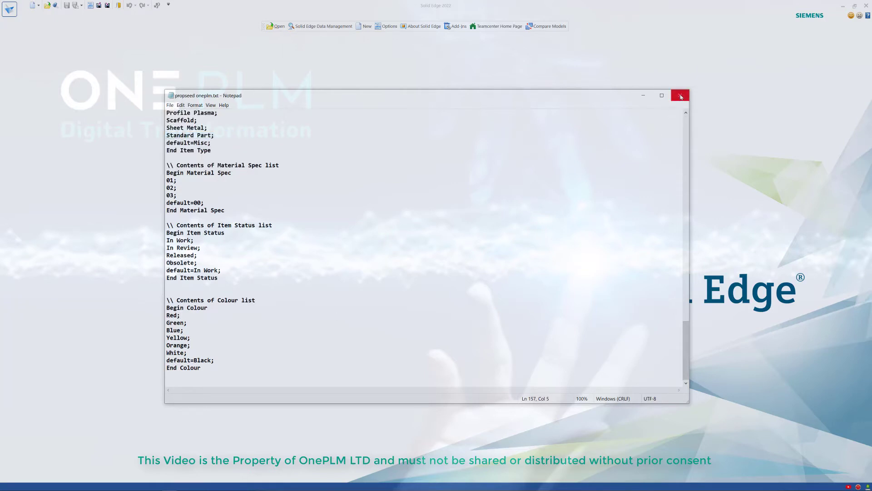
left_click_drag(447, 99, 871, 289)
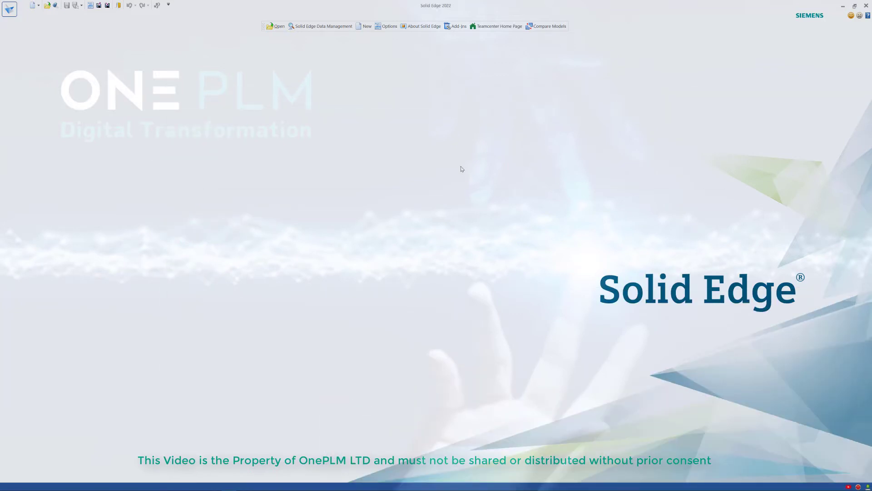
Create a new part from the OnePLM part.par template and open its file properties.
key("ctrl+n")
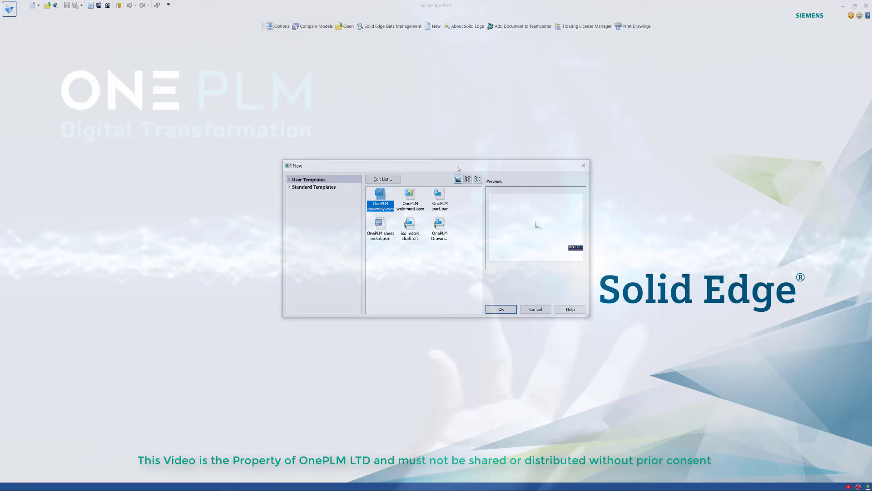
left_click(438, 196)
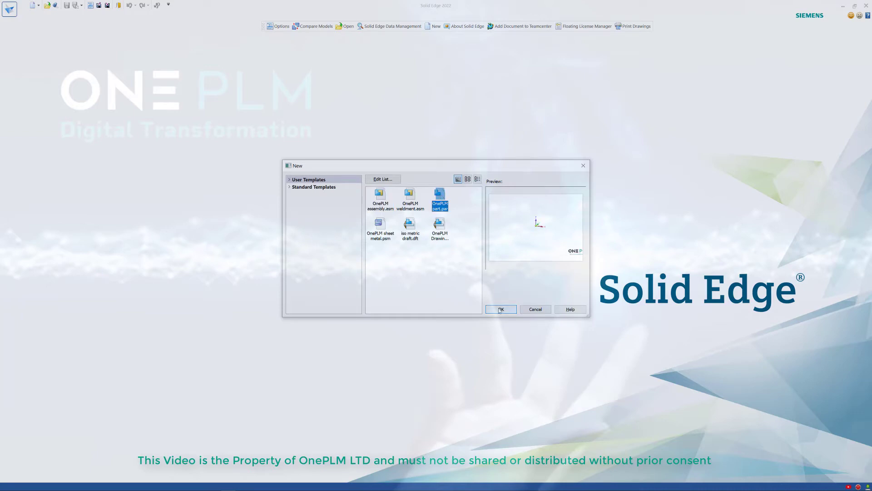
left_click(501, 309)
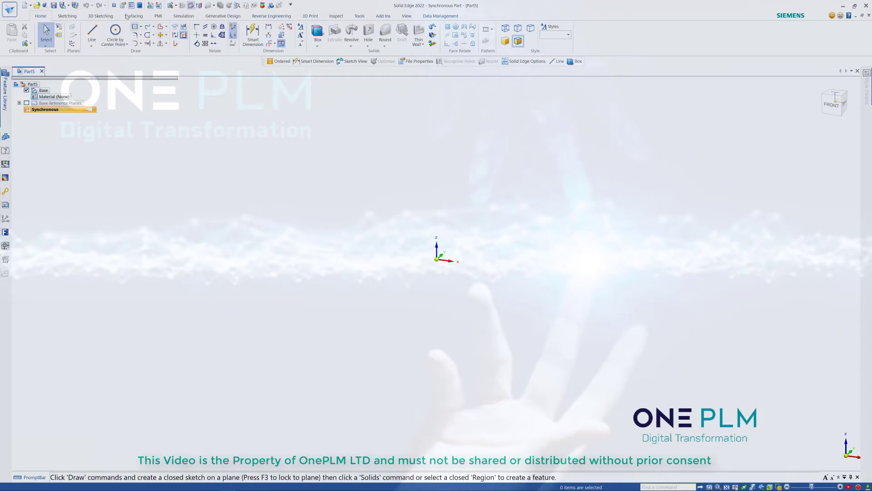
right_click(35, 72)
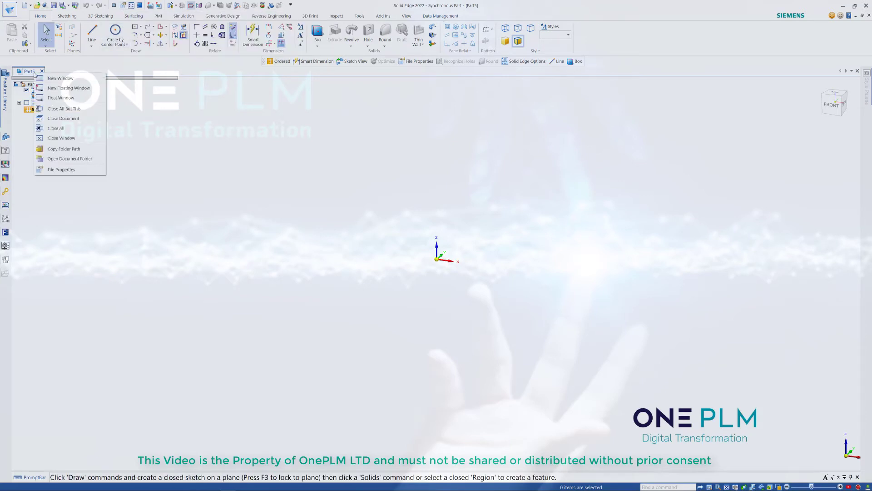
left_click(70, 170)
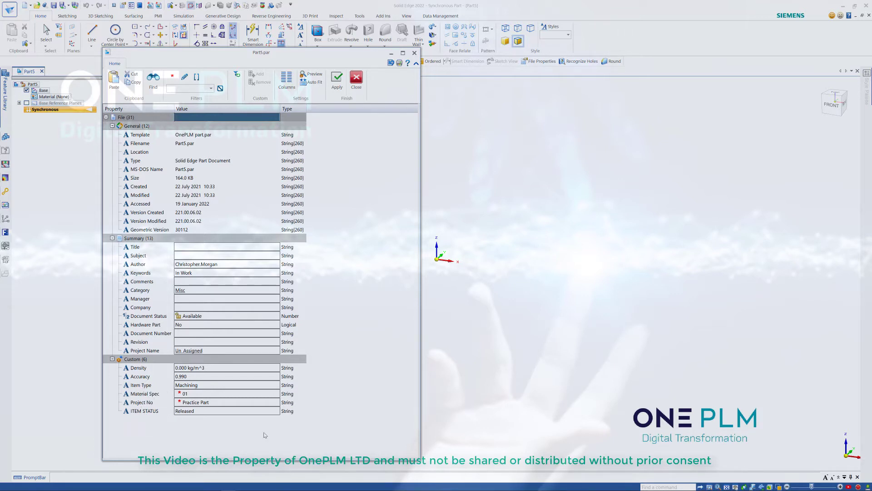
Add the custom property Colour to the part's file properties.
right_click(134, 360)
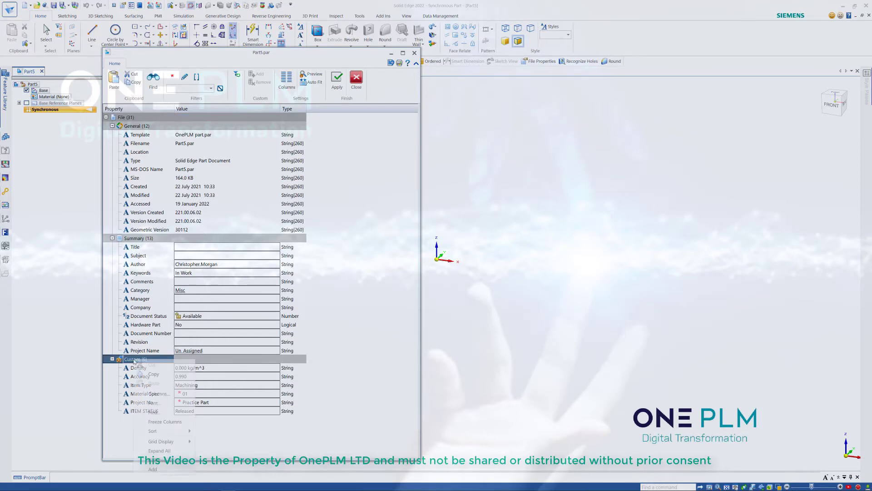
left_click(153, 469)
left_click(170, 420)
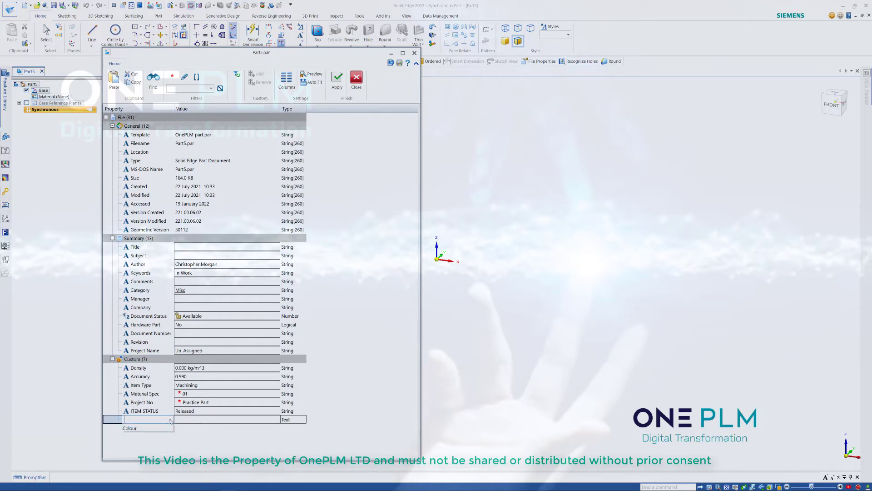
left_click(145, 435)
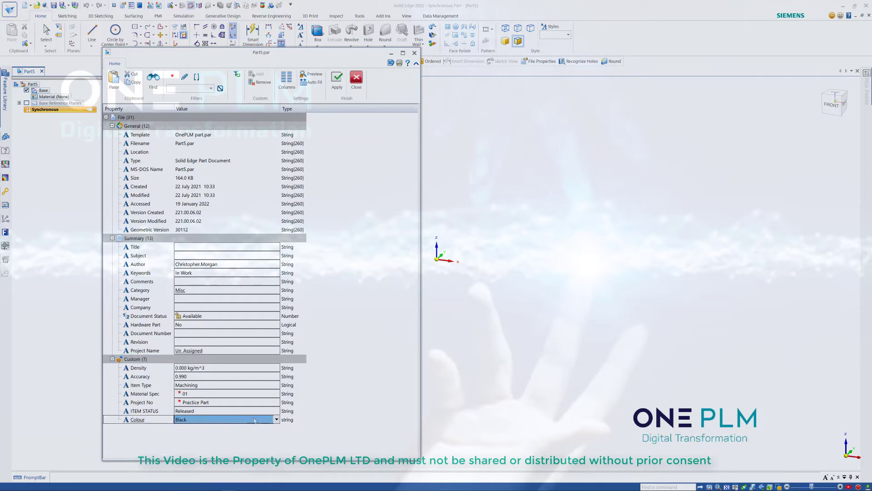
Set the Colour property to Red, apply the change and close the file properties.
left_click(225, 419)
left_click(276, 419)
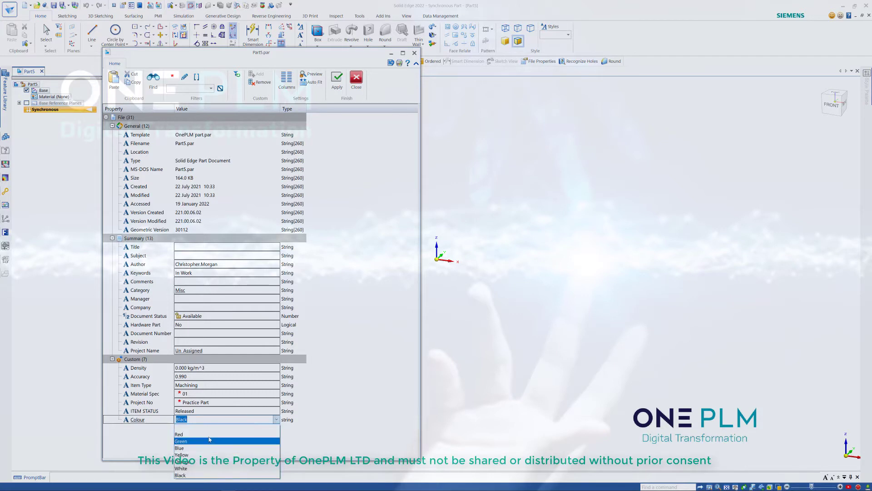
left_click(209, 434)
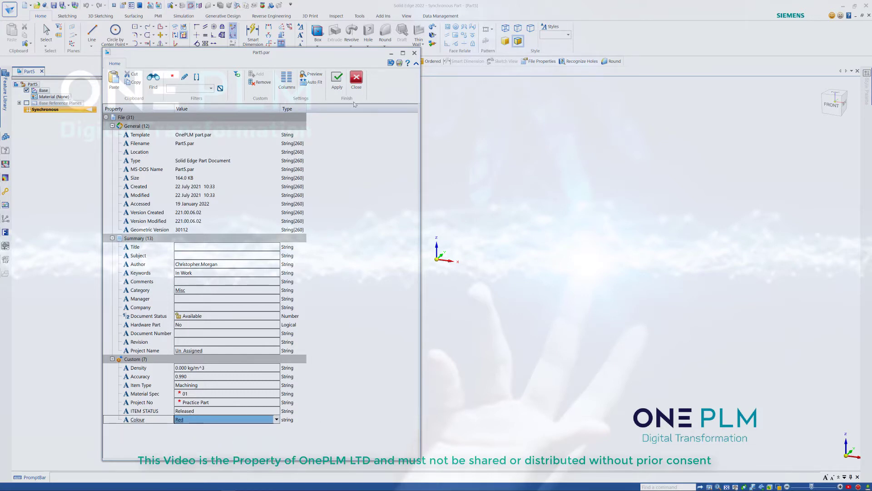
left_click(336, 80)
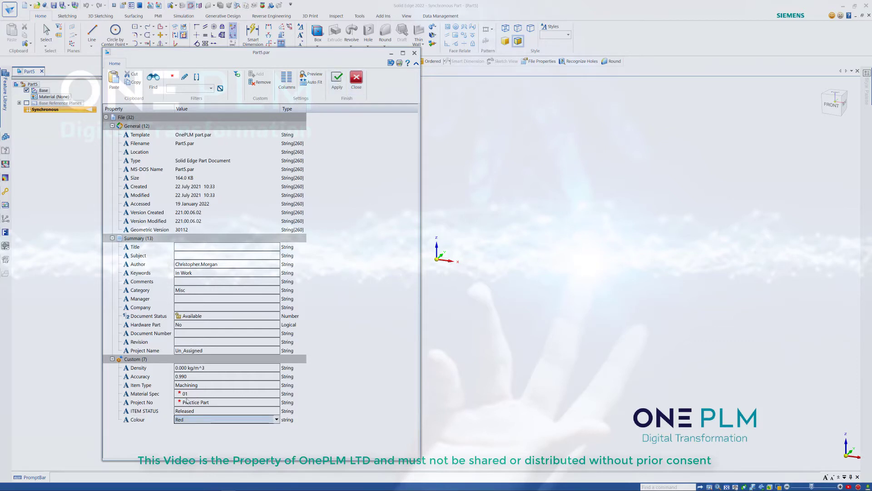
left_click(357, 82)
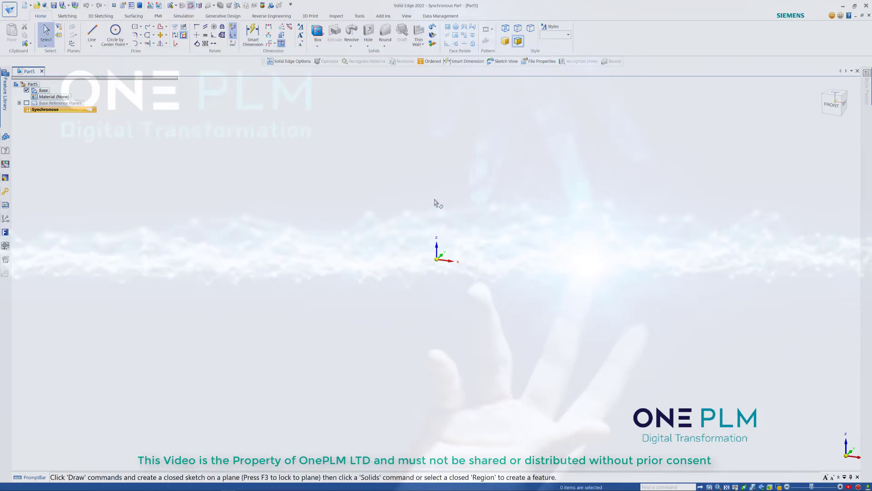
Create another new part from the standard ISO Metric template iso metric part.par.
key("ctrl+n")
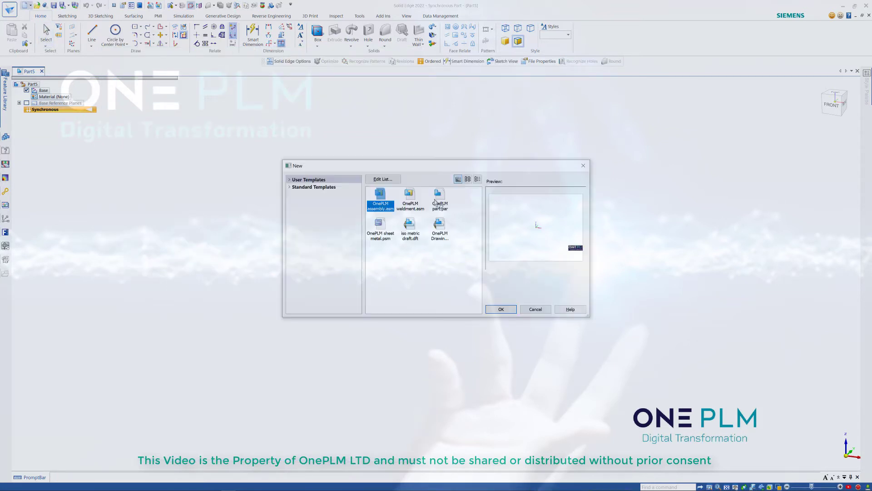
left_click(301, 187)
left_click(290, 187)
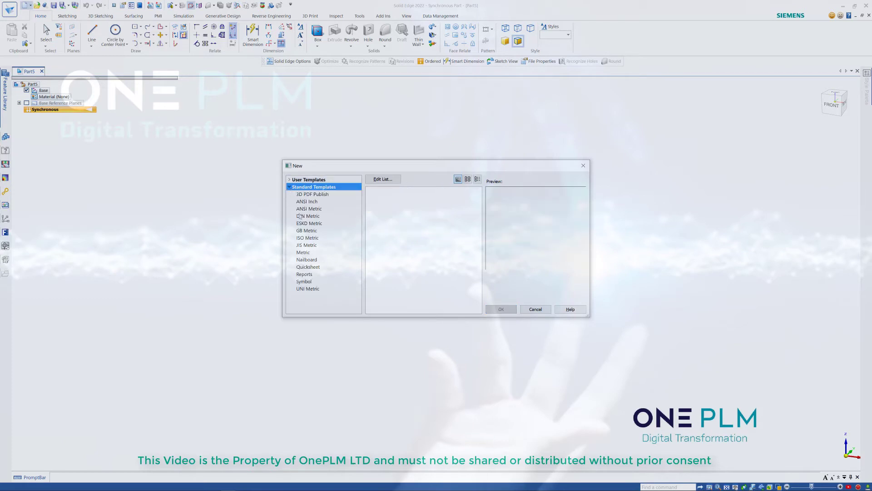
left_click(307, 237)
left_click(439, 199)
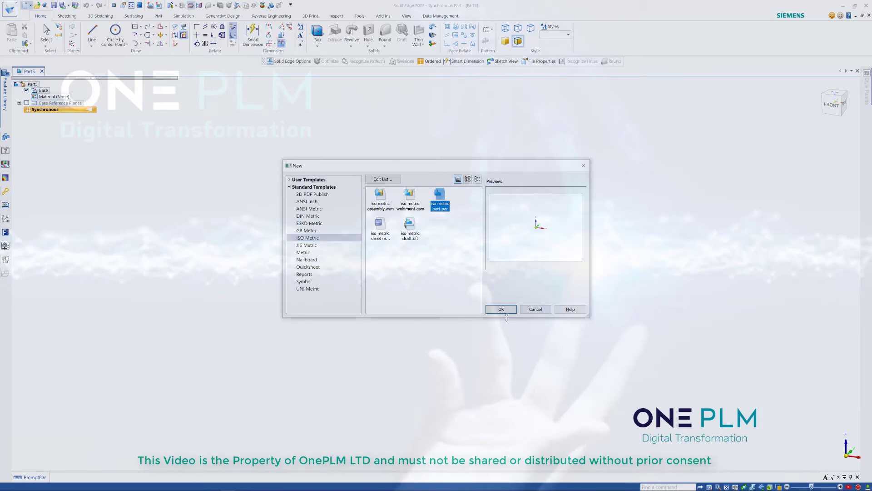
left_click(501, 310)
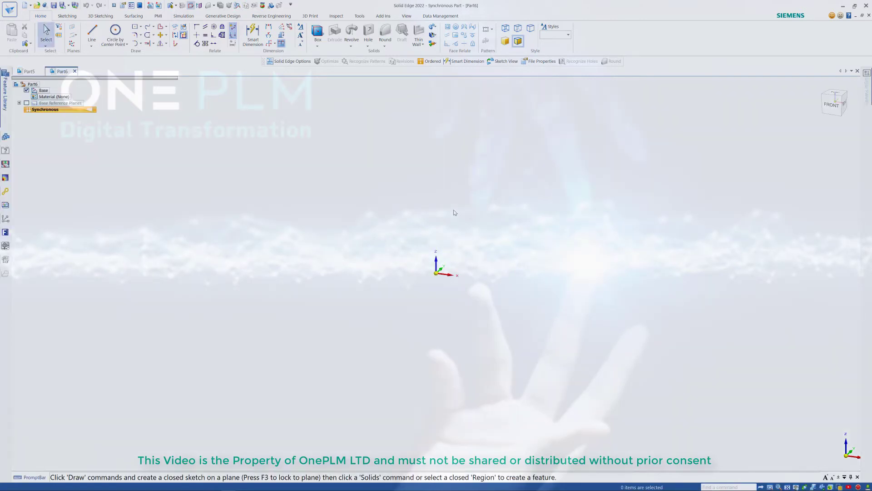
Check which custom properties can be added in the new part's file properties, discard the blank entry and close the part.
right_click(63, 73)
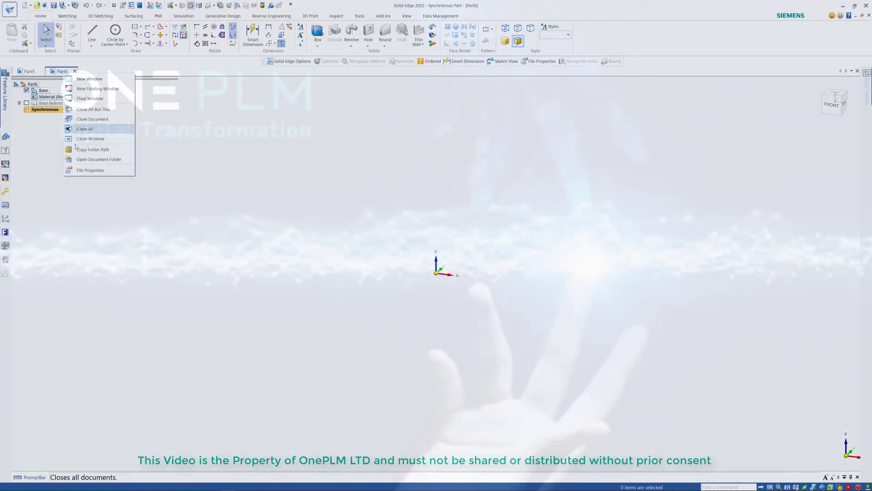
left_click(90, 169)
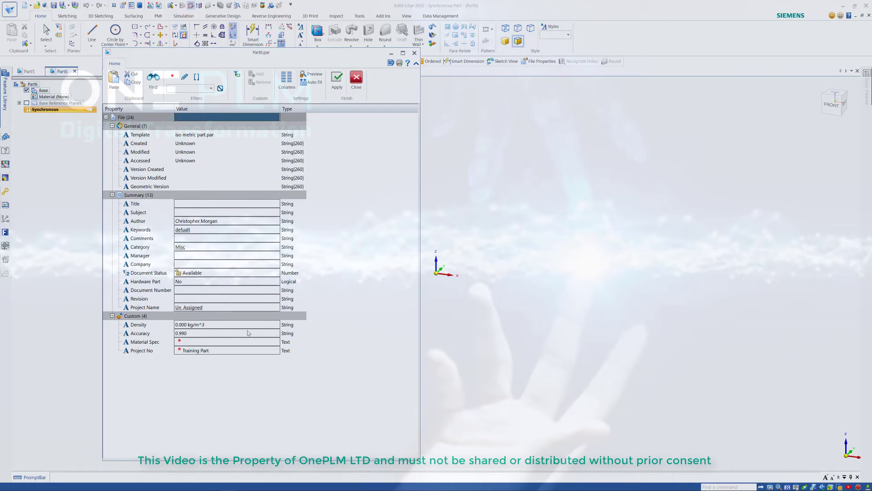
right_click(135, 319)
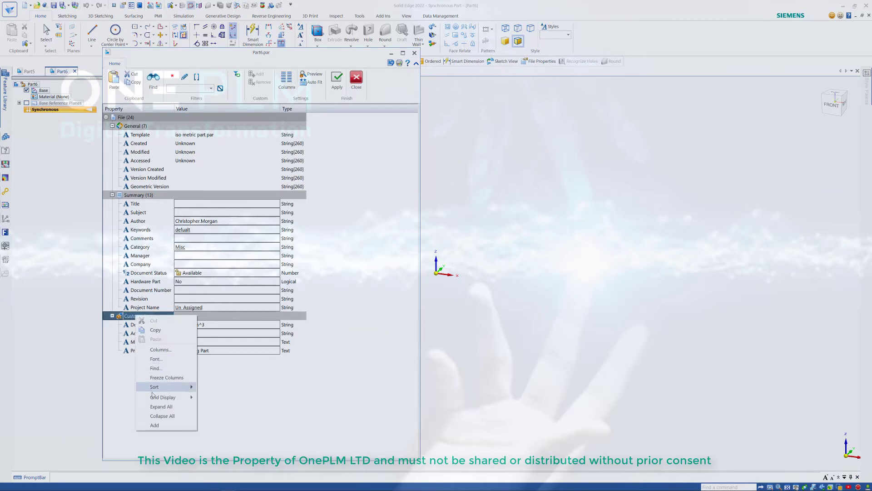
left_click(157, 424)
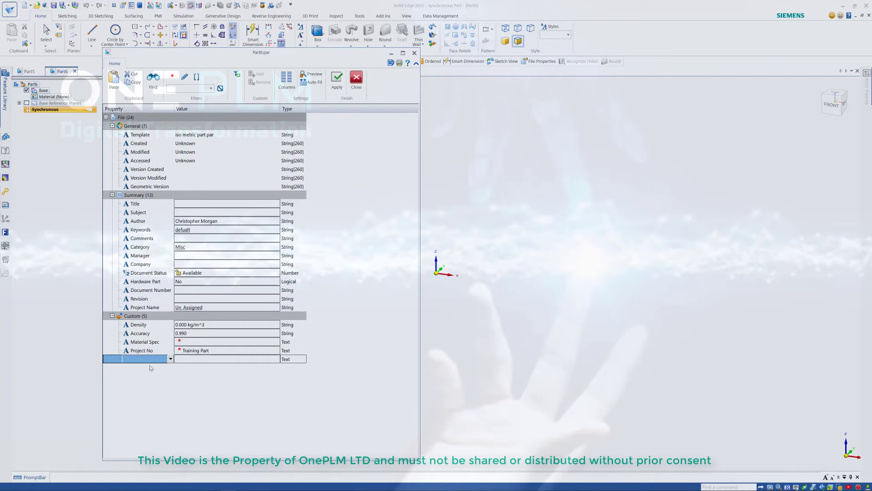
left_click(170, 359)
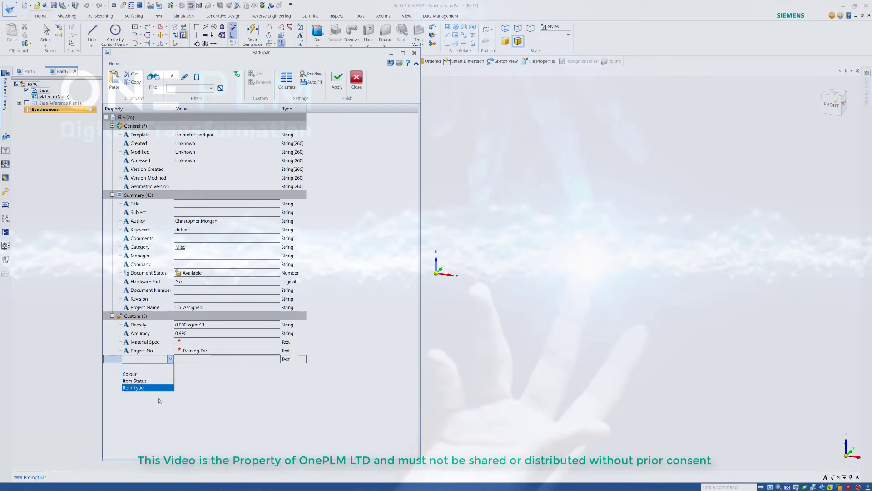
left_click(239, 406)
left_click(357, 81)
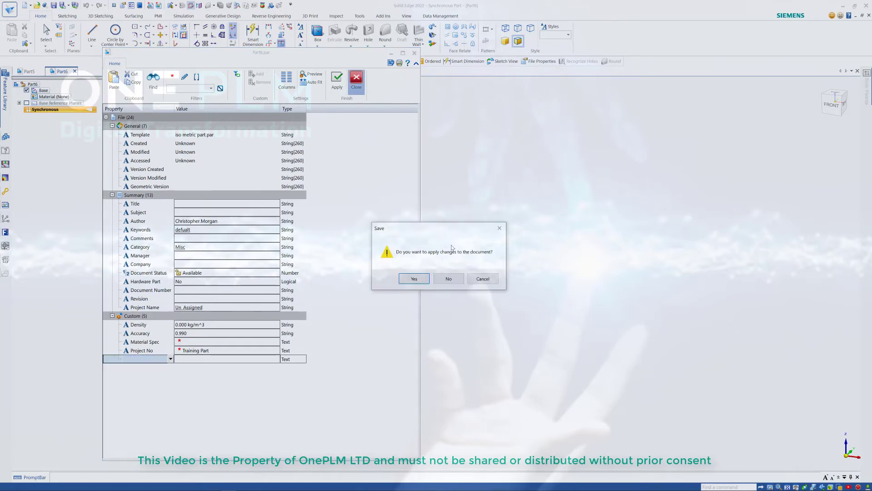
left_click(449, 279)
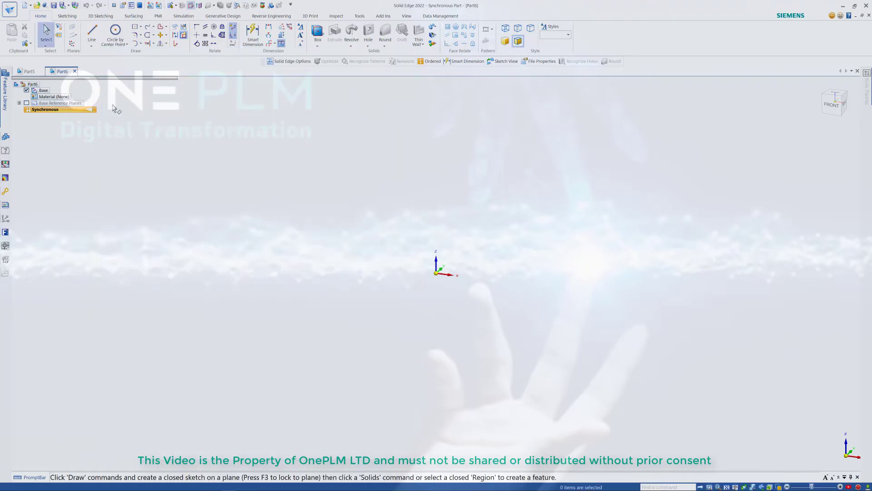
left_click(75, 71)
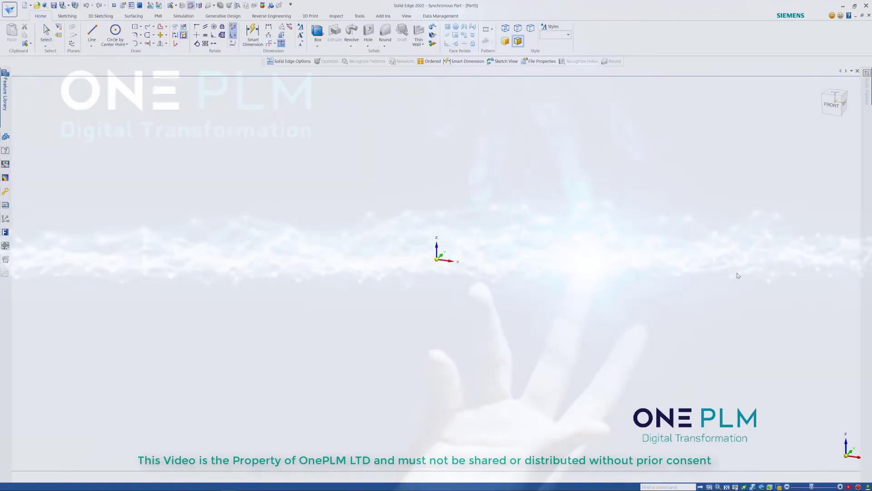
Switch to propseed oneplm.txt in Notepad, mark the Item Type, Item Status and Colour definitions as required, and save the file.
left_click_drag(871, 341, 381, 110)
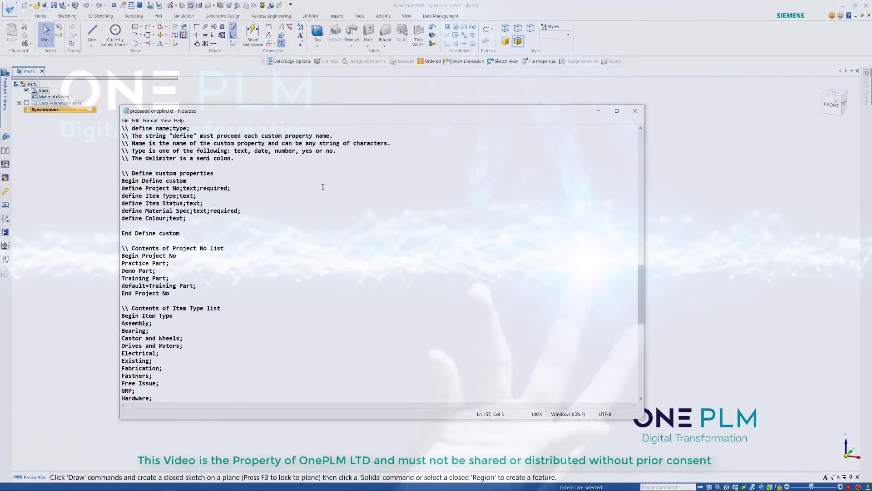
left_click_drag(232, 190, 200, 191)
key("ctrl+c")
left_click(203, 196)
key("ctrl+v")
left_click(194, 218)
key("ctrl+v")
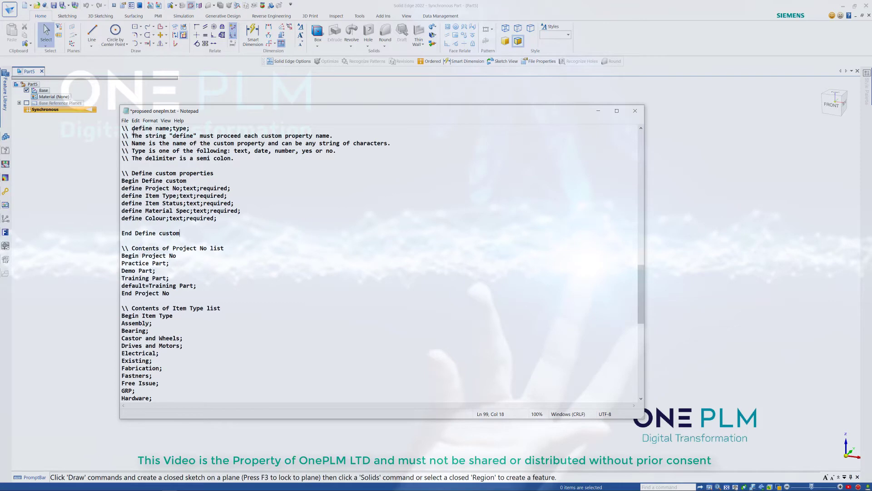
left_click(125, 120)
left_click(136, 151)
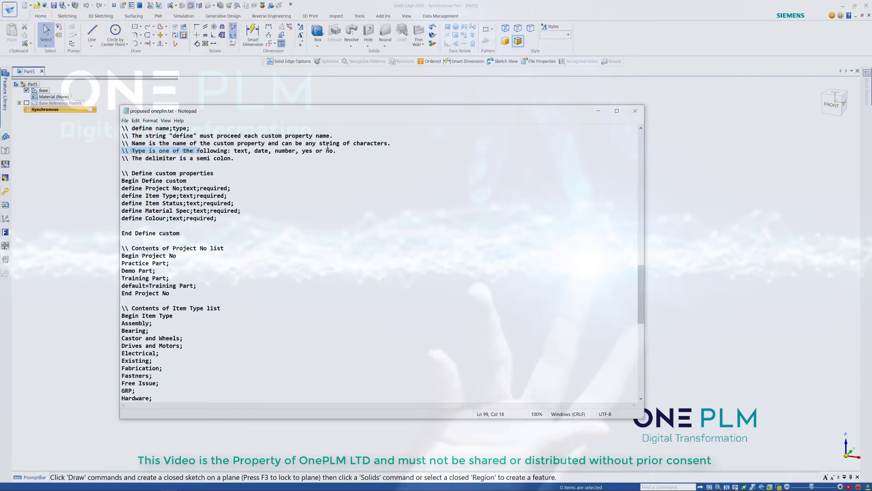
Return to Solid Edge, create a new part from the ISO Metric template iso metric part.par and open its file properties.
left_click_drag(482, 114, 871, 227)
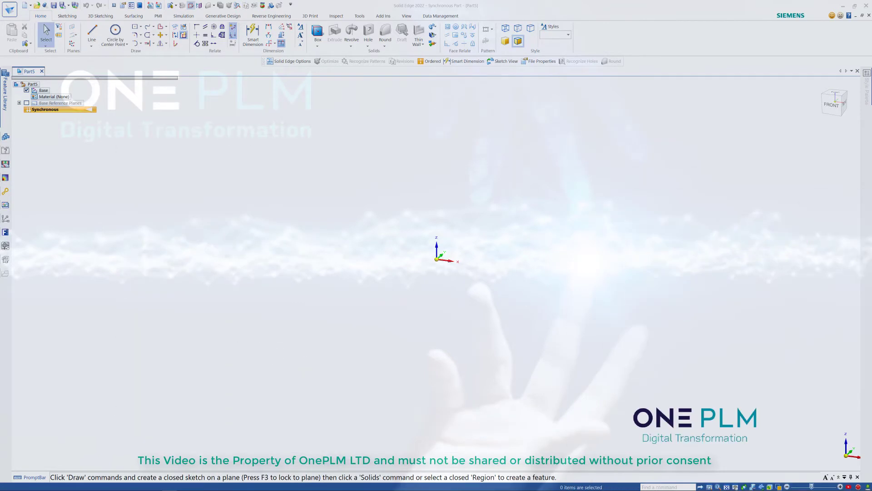
left_click(504, 200)
key("ctrl+n")
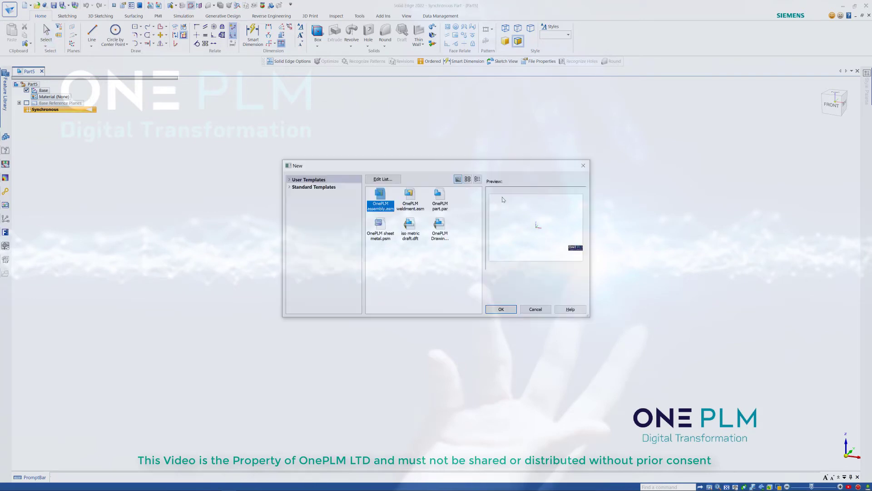
left_click(303, 187)
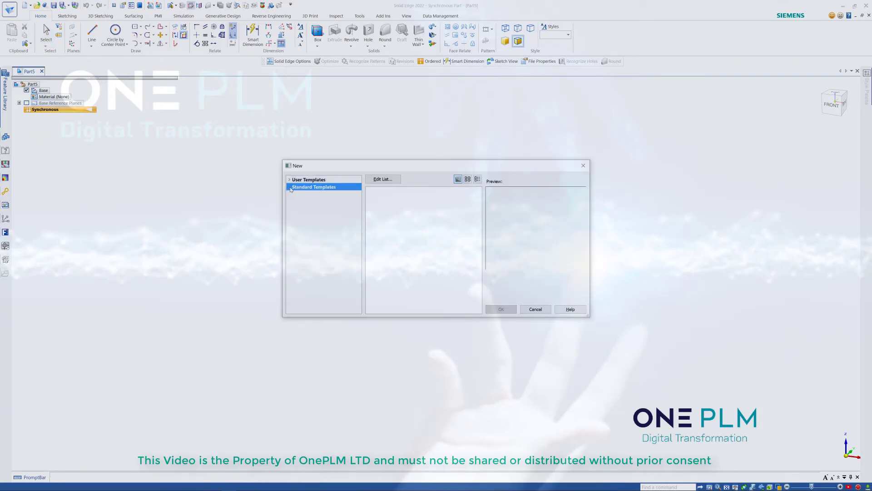
left_click(307, 237)
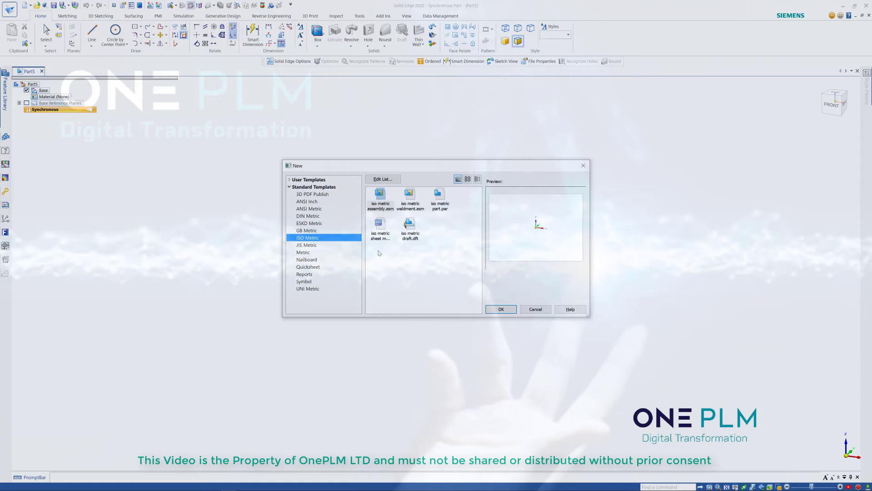
left_click(437, 197)
left_click(497, 308)
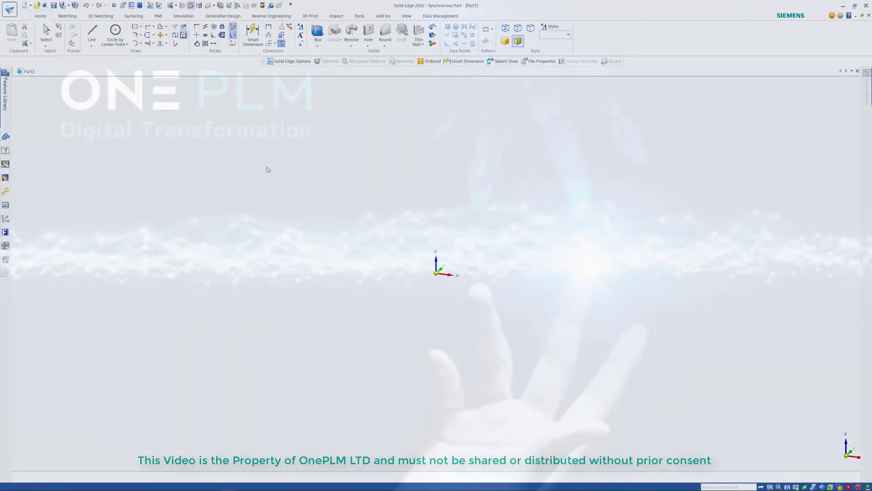
right_click(67, 71)
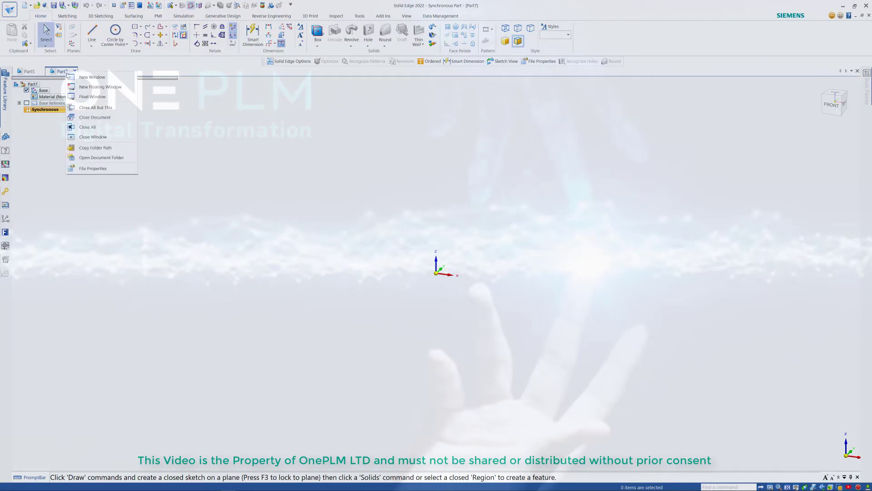
left_click(88, 169)
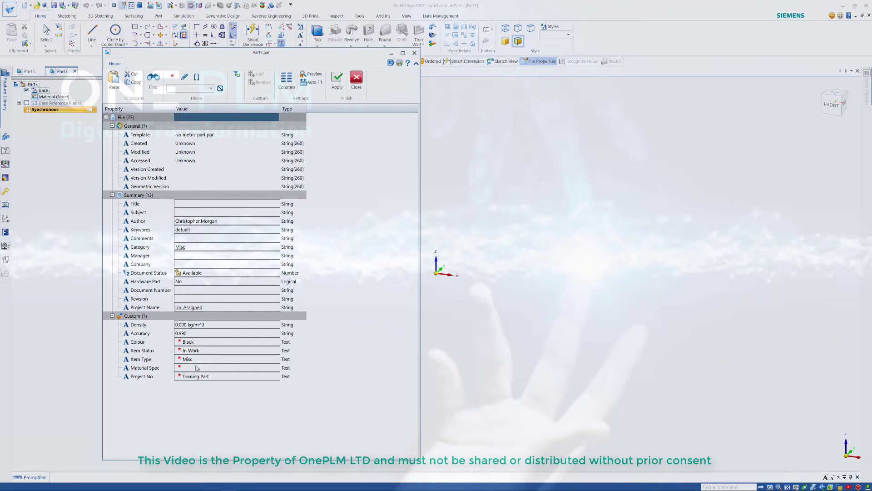
Switch back to propseed oneplm.txt in Notepad and set the Material Spec list's default to Change Me.
key("alt+Tab")
scroll(363, 275, "down", 20)
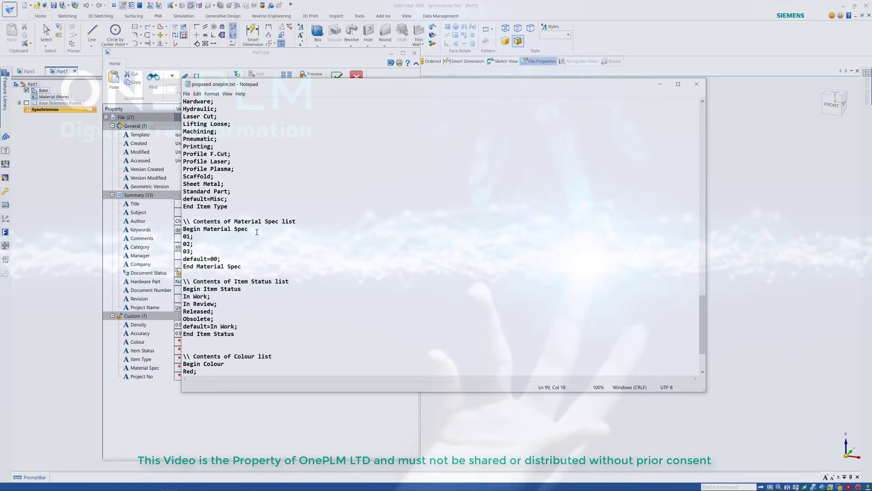
left_click(211, 259)
key("Delete")
key("Delete")
type("Change Me")
Rename the Material Spec entries to Spec01, Spec02 and Spec03, then save and close the seed file.
left_click_drag(234, 229, 246, 229)
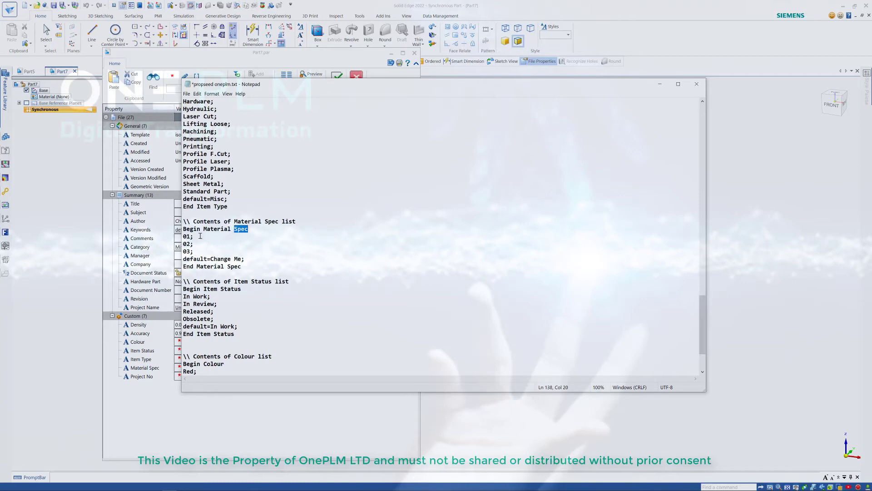
left_click(185, 237)
type("Spec")
type("Spec")
type("Spec")
left_click(334, 251)
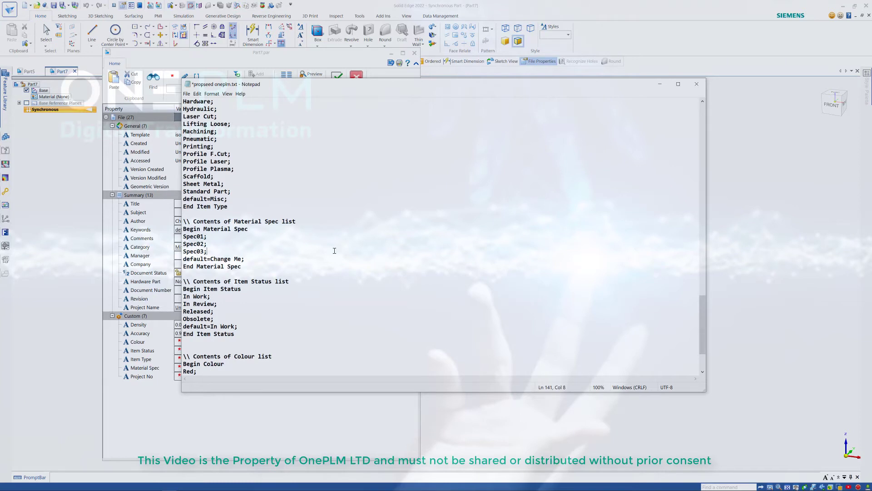
left_click(186, 94)
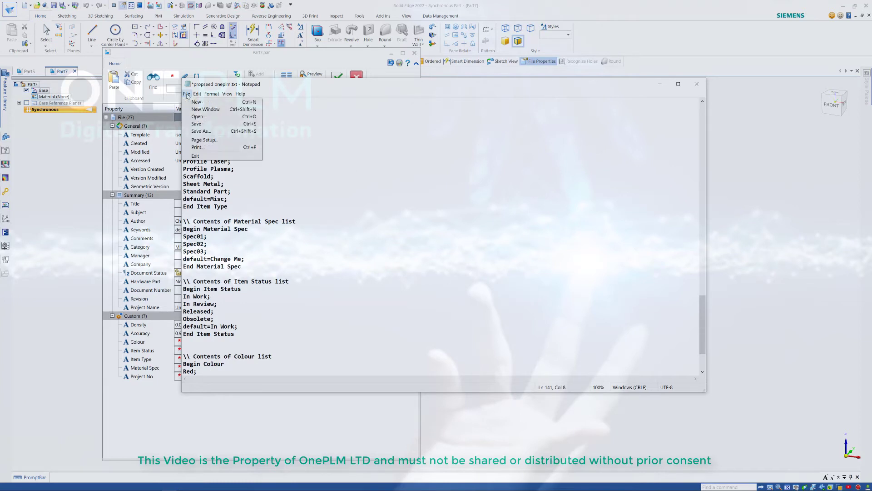
left_click(197, 123)
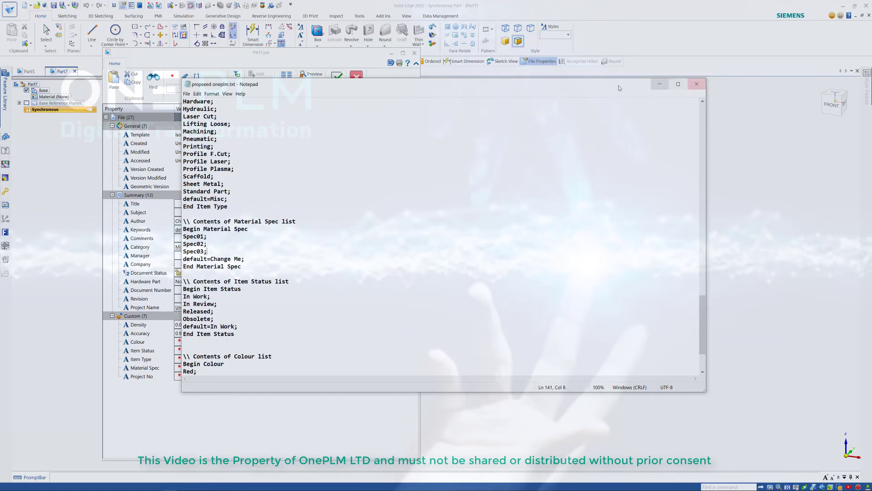
left_click(697, 85)
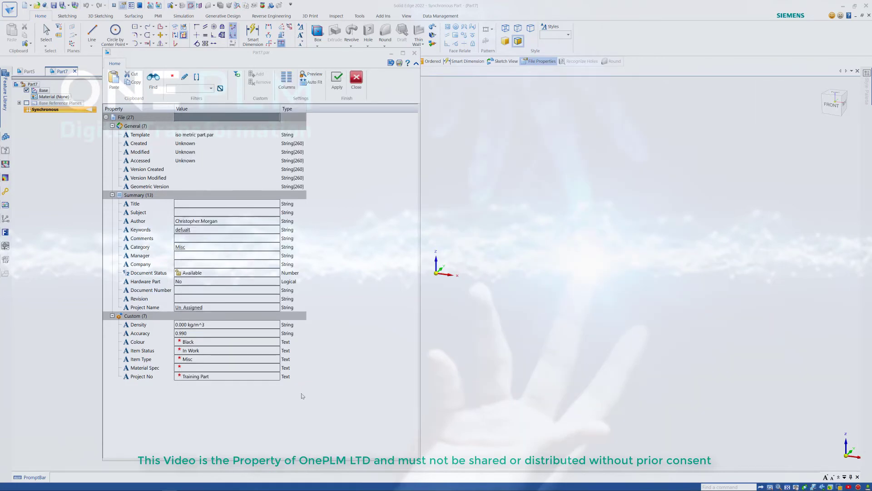
Set the part's Material Spec property to 01 and try to apply the property changes.
left_click(272, 368)
left_click(276, 368)
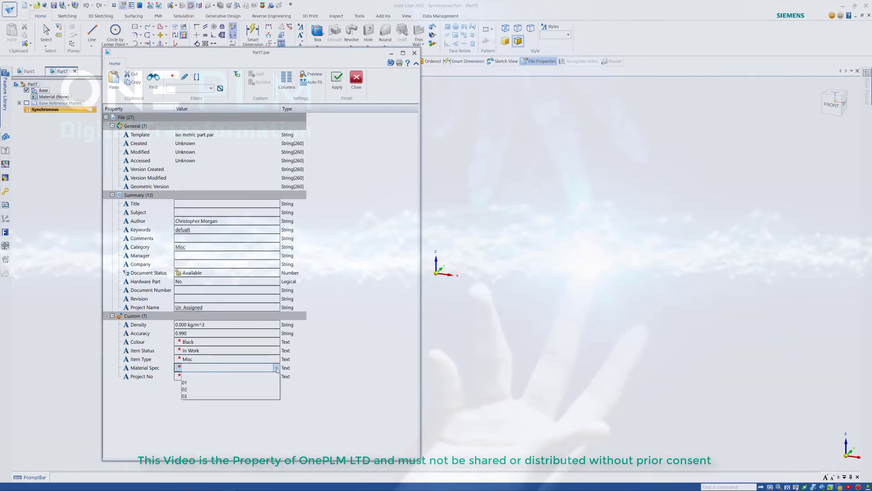
left_click(333, 387)
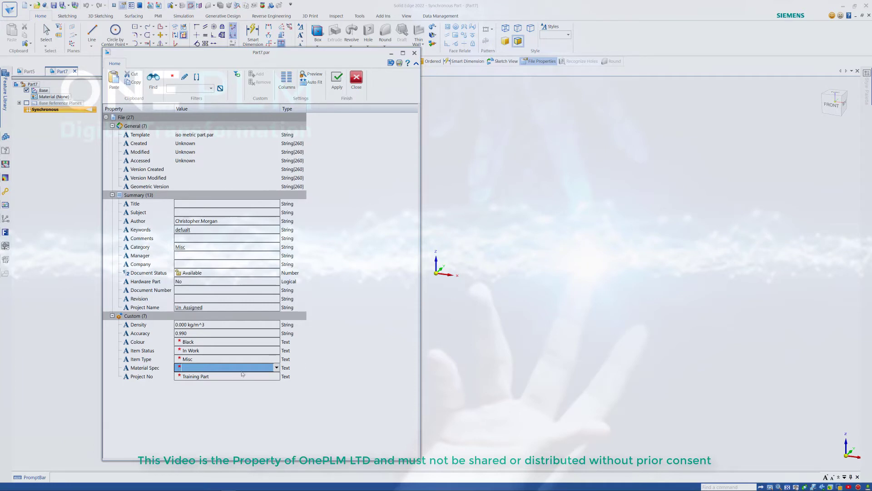
left_click(277, 367)
left_click(331, 320)
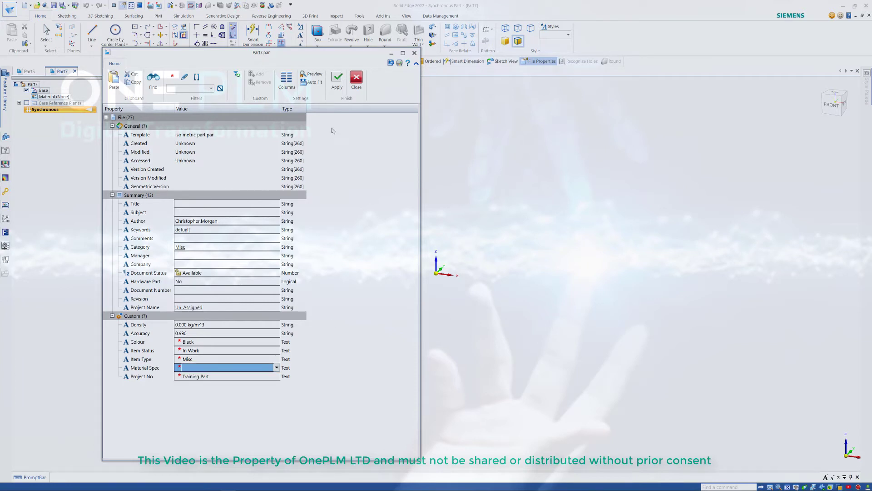
left_click(277, 367)
left_click(191, 381)
left_click(331, 75)
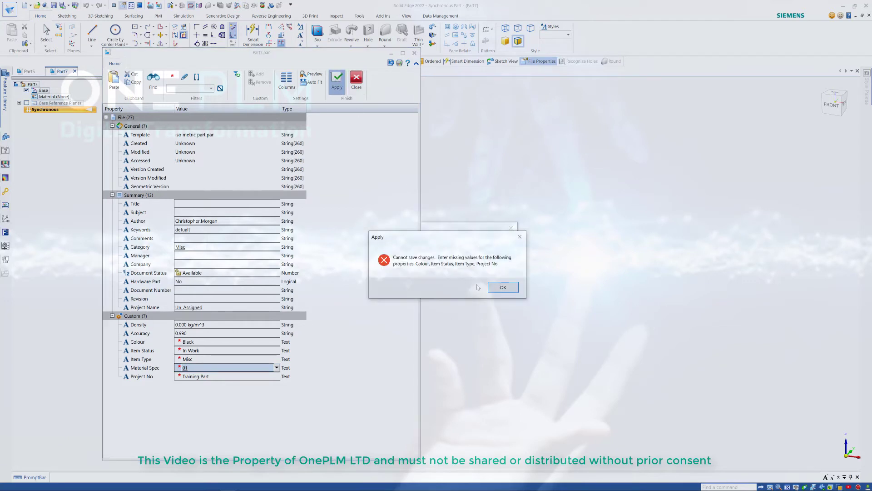
left_click(494, 287)
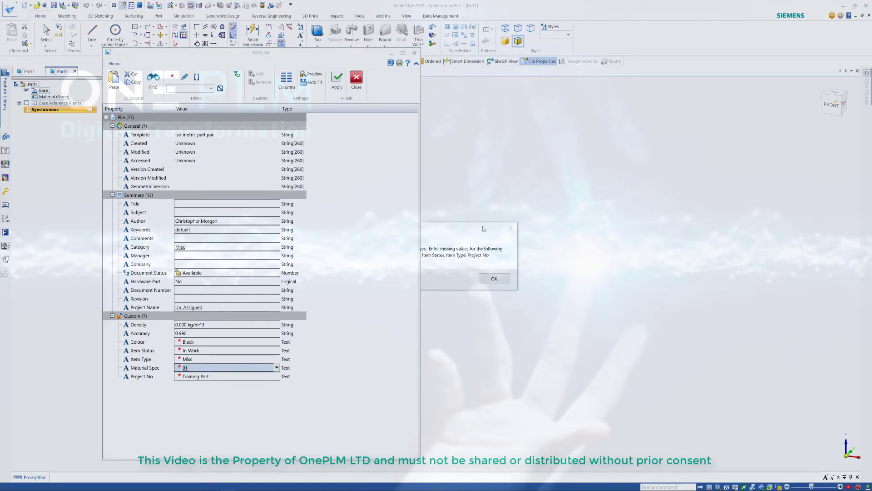
mouse_move(484, 228)
left_mouse_down()
mouse_move(423, 235)
mouse_move(419, 212)
mouse_move(487, 234)
left_mouse_up()
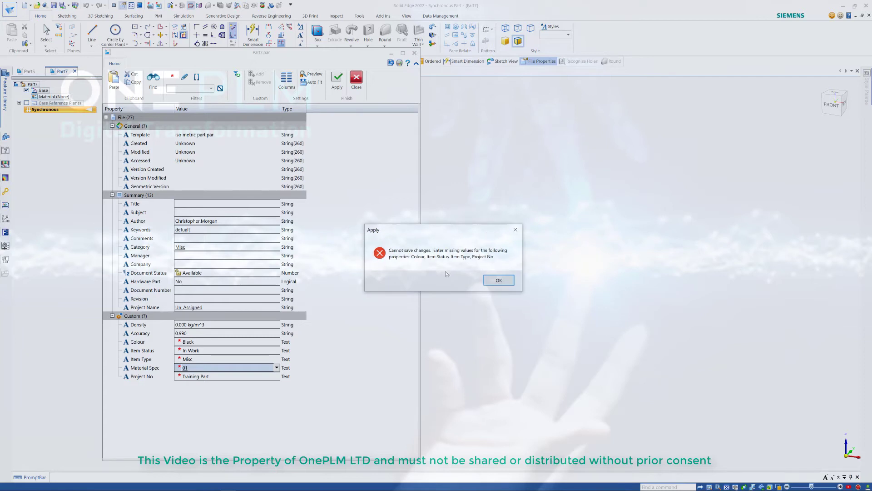
Set the part's Item Type property to Profile Laser.
left_click(221, 353)
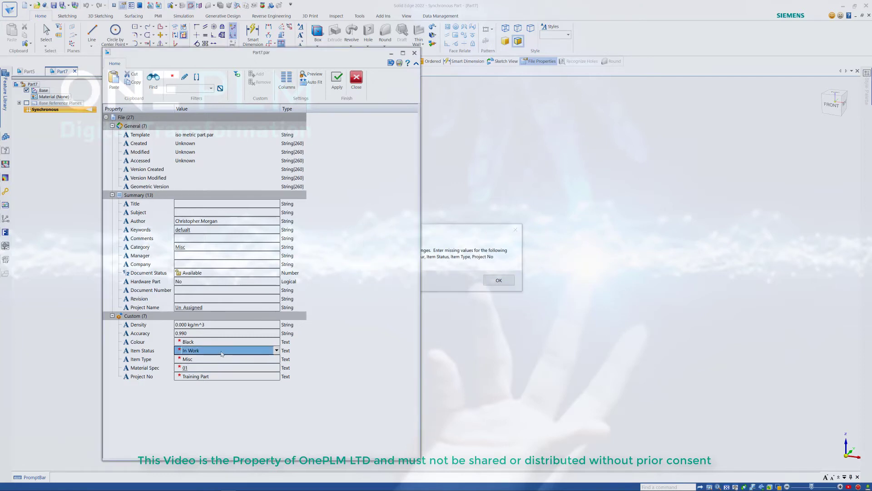
left_click(229, 362)
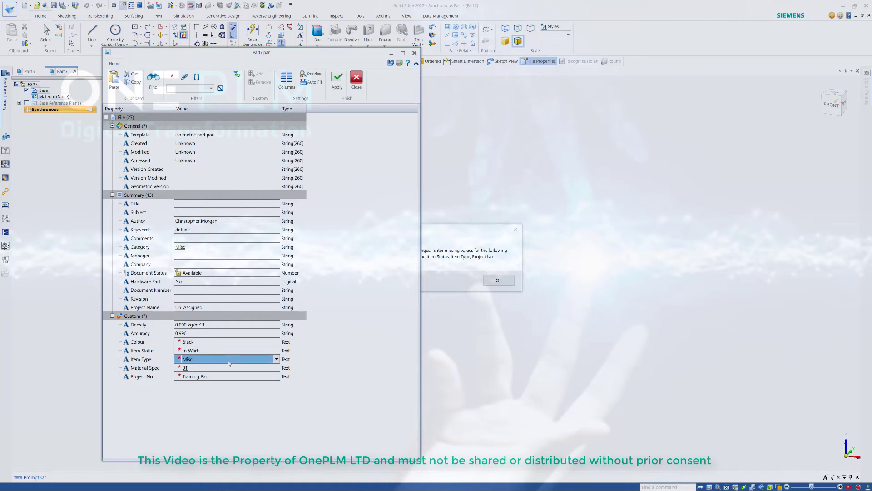
left_click(276, 360)
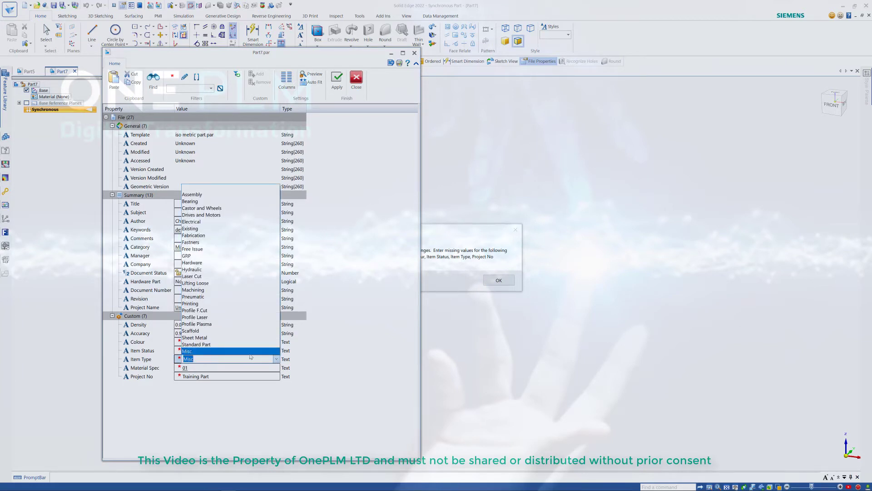
left_click(228, 317)
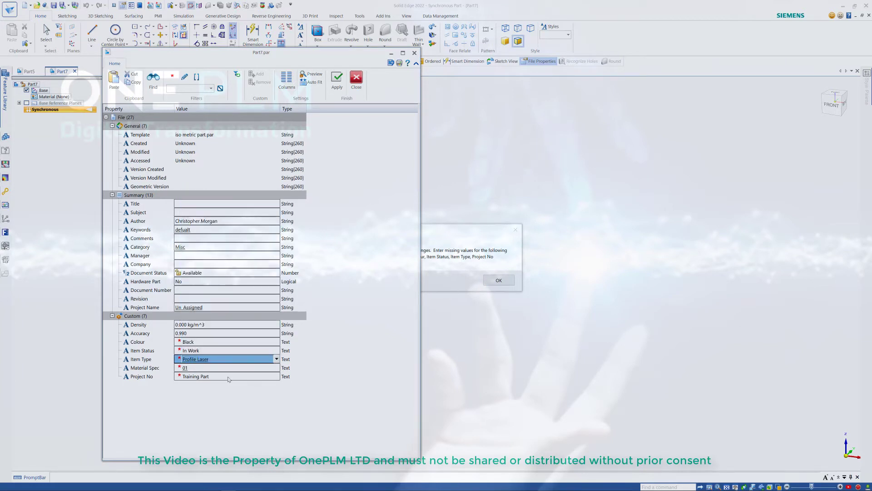
Set the Project No property to Practice Part and try to apply the property changes.
left_click(223, 378)
left_click(276, 377)
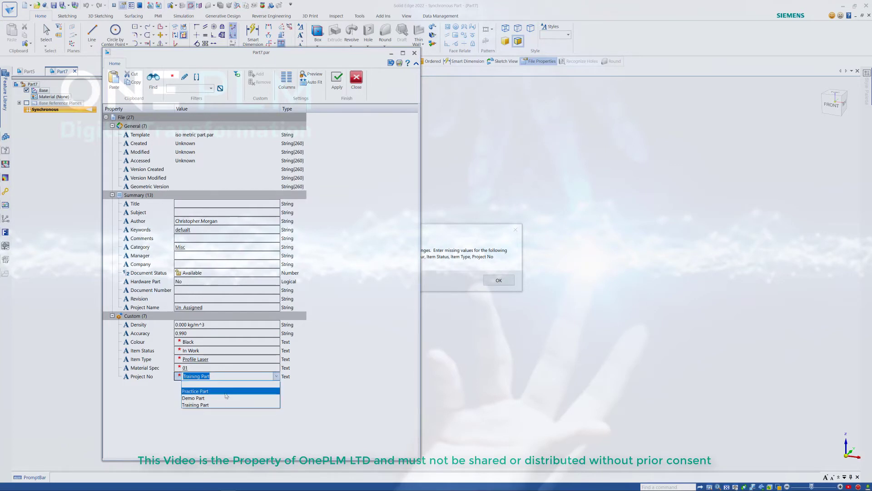
left_click(199, 396)
left_click(233, 344)
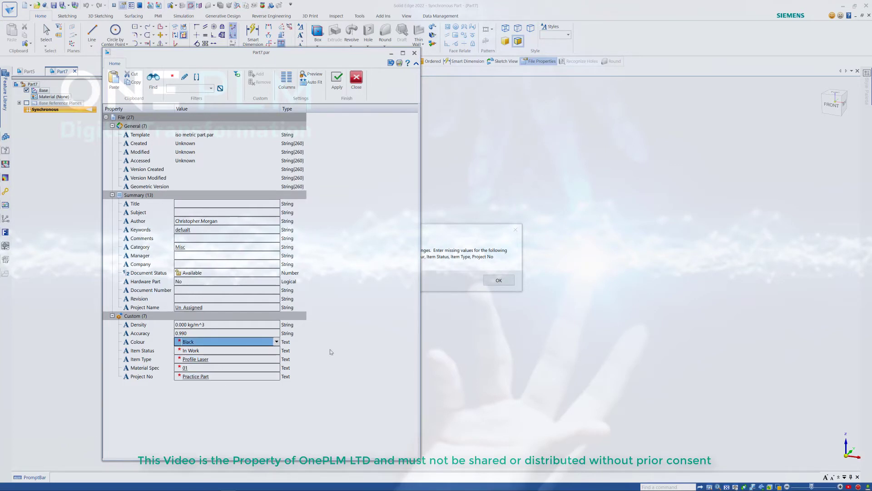
left_click(337, 79)
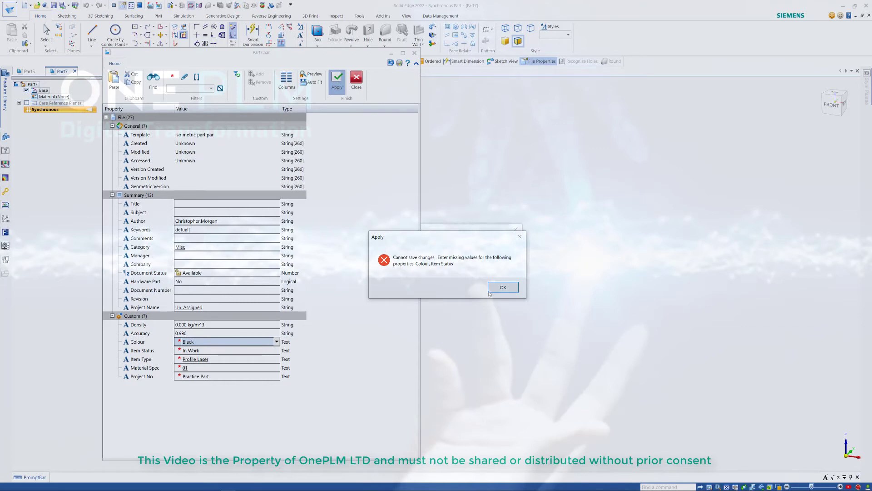
left_click(501, 290)
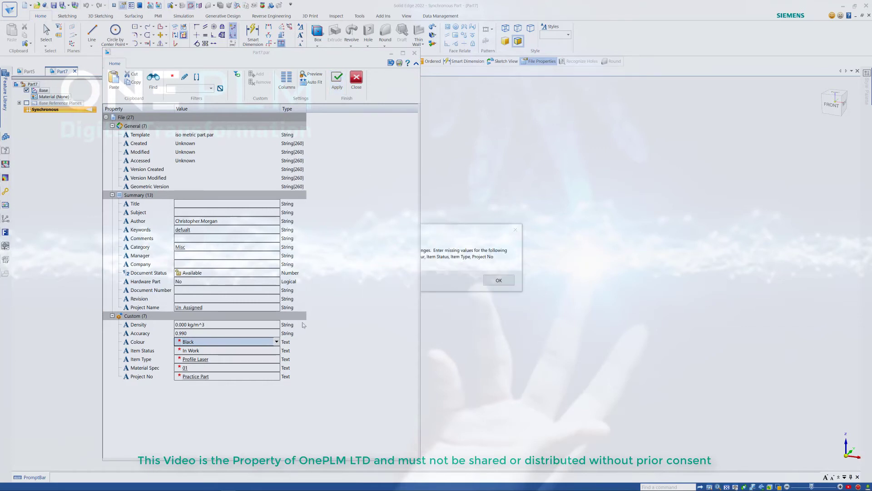
Set the Colour property to Red and try applying the property changes again.
left_click(277, 341)
left_click(237, 357)
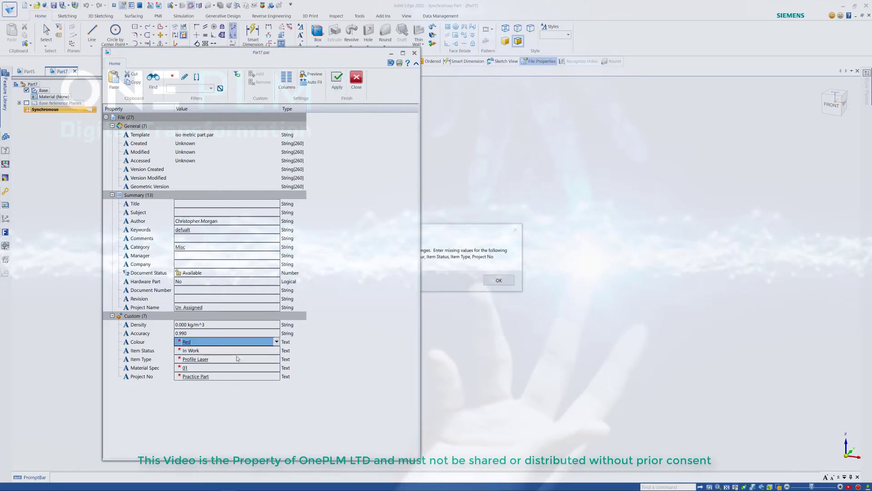
left_click(499, 280)
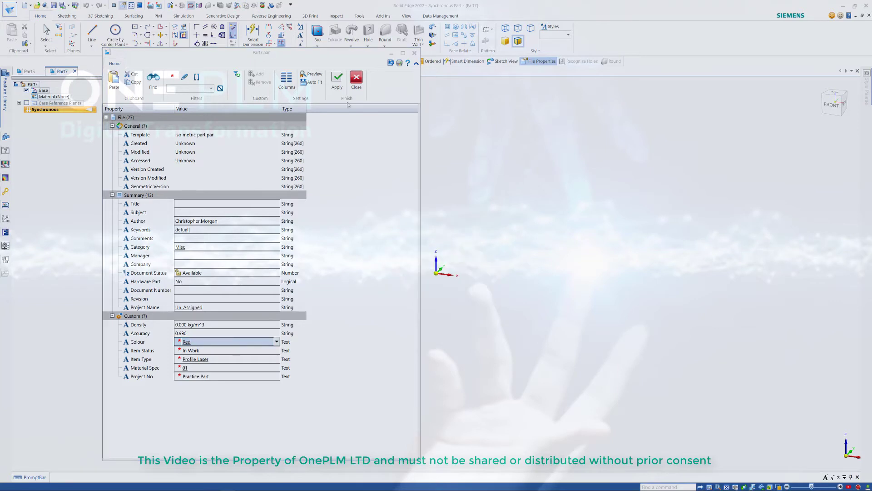
left_click(337, 80)
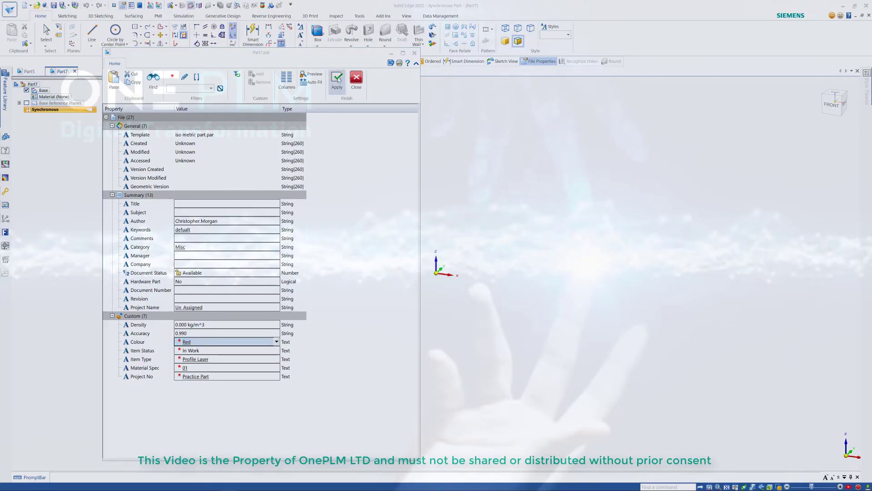
Try to register In Work as the Item Status value by reselecting it and leaving the file properties.
left_click(262, 350)
left_click(277, 351)
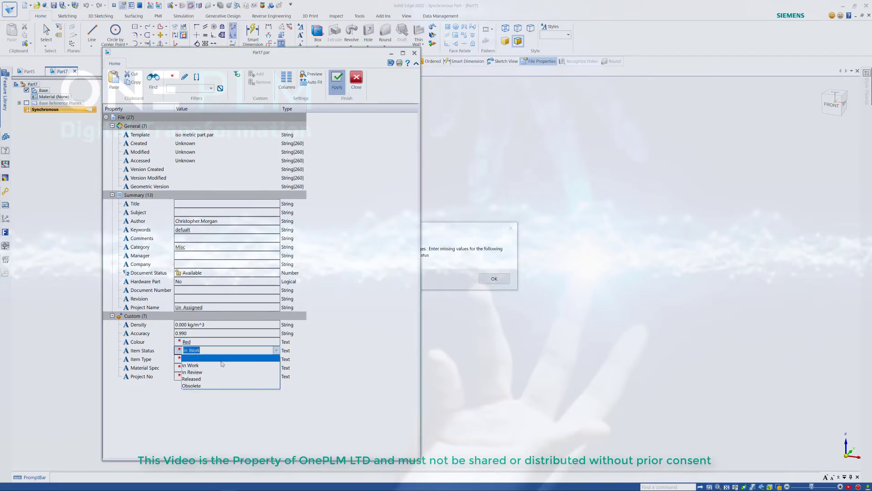
left_click(222, 365)
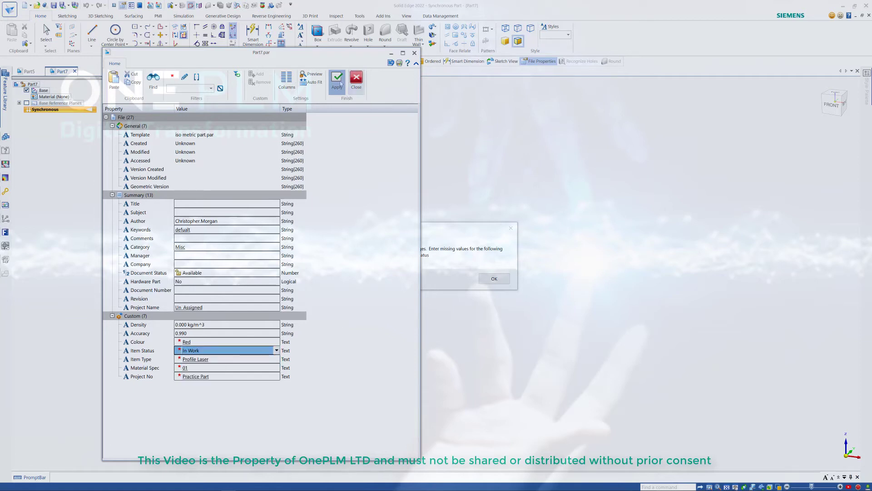
left_click(356, 81)
left_click(503, 287)
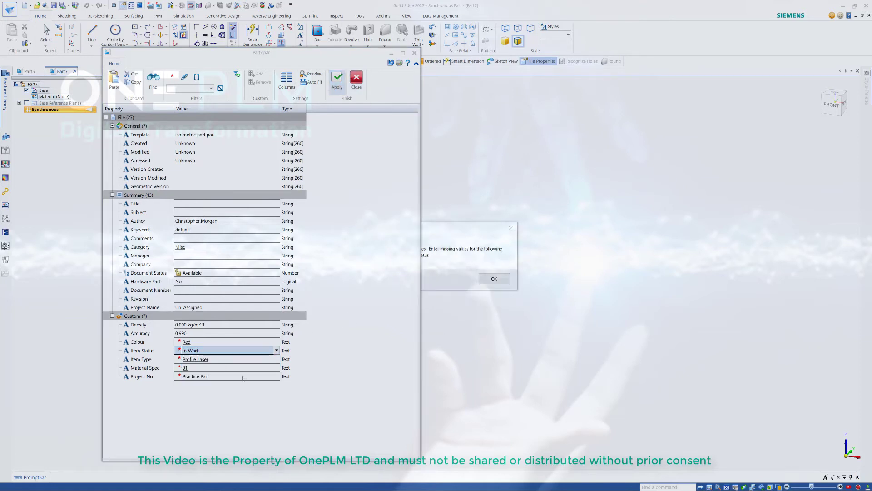
left_click(276, 350)
left_click(276, 350)
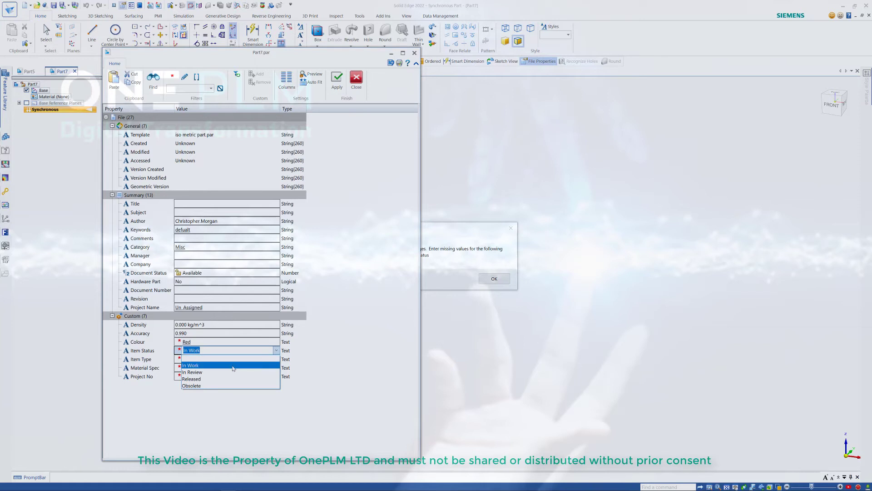
left_click(233, 366)
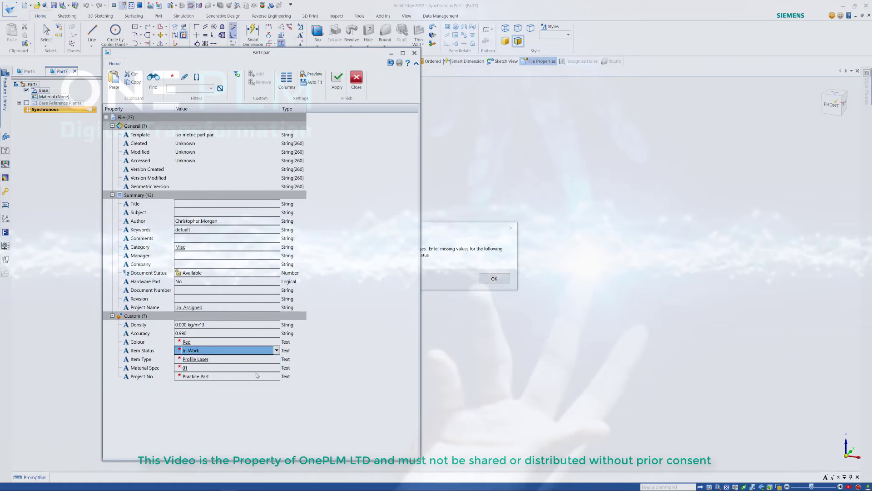
Set the Item Status property to In Review, apply the changes and close the file properties.
left_click(275, 350)
left_click(253, 372)
left_click(490, 278)
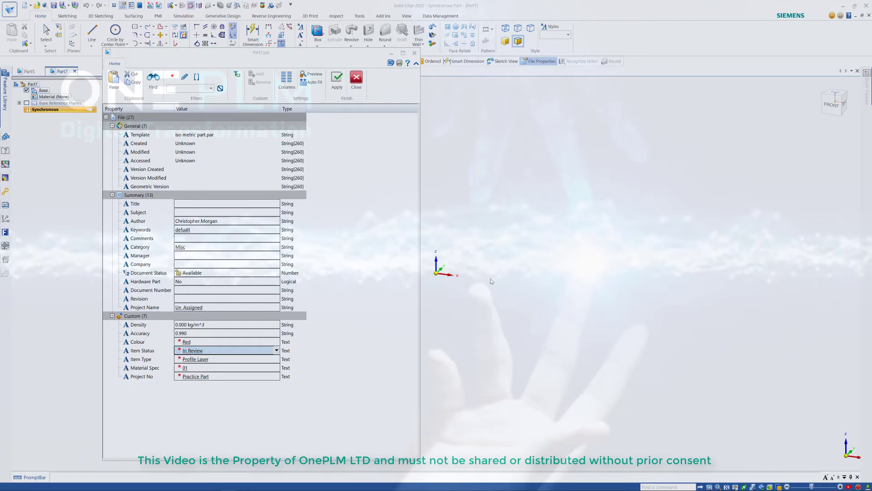
left_click(336, 80)
left_click(357, 79)
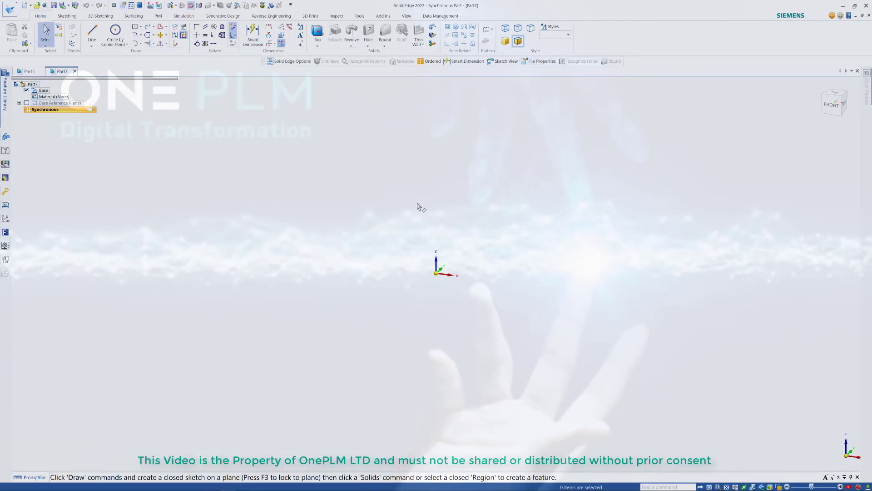
Start saving the part and set Material Spec to Spec01 in its new document entry, with the custom property columns widened.
key("ctrl+s")
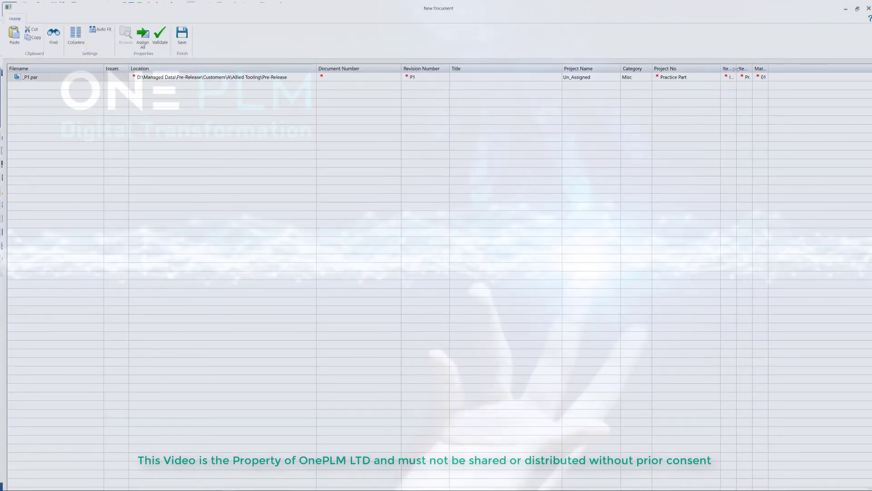
left_click_drag(736, 69, 848, 69)
left_click(835, 77)
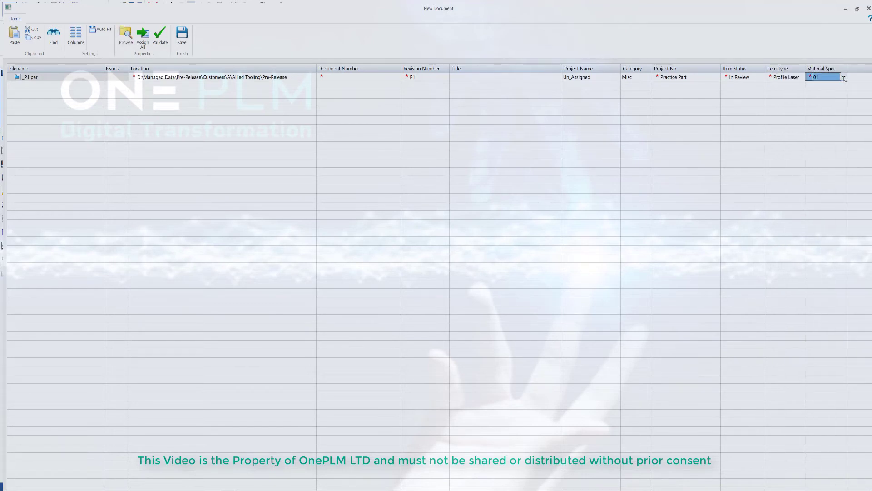
left_click(844, 77)
left_click(820, 85)
Set the new document's Item Type to Machining and its Item Status to In Work.
left_click(795, 78)
left_click(801, 77)
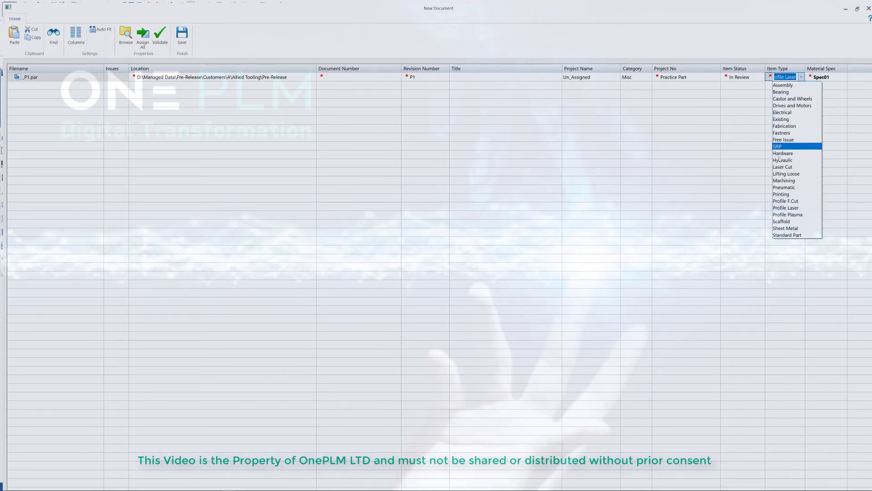
left_click(783, 181)
left_click(749, 78)
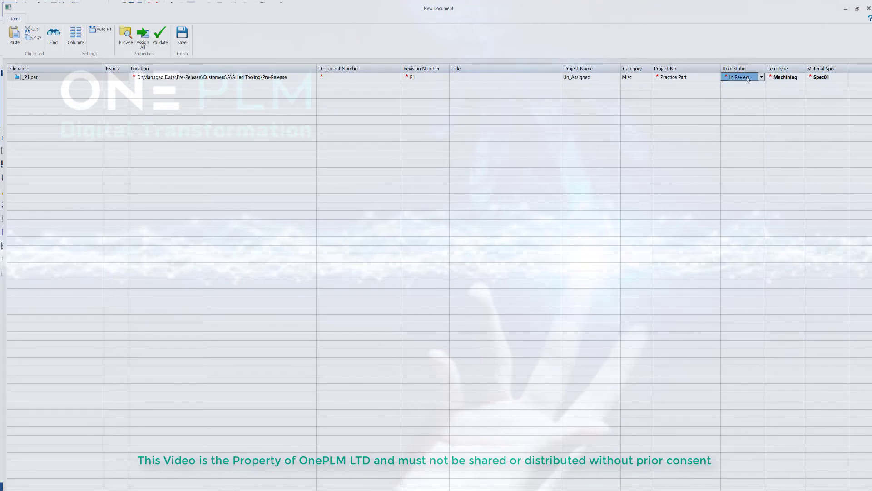
left_click(761, 78)
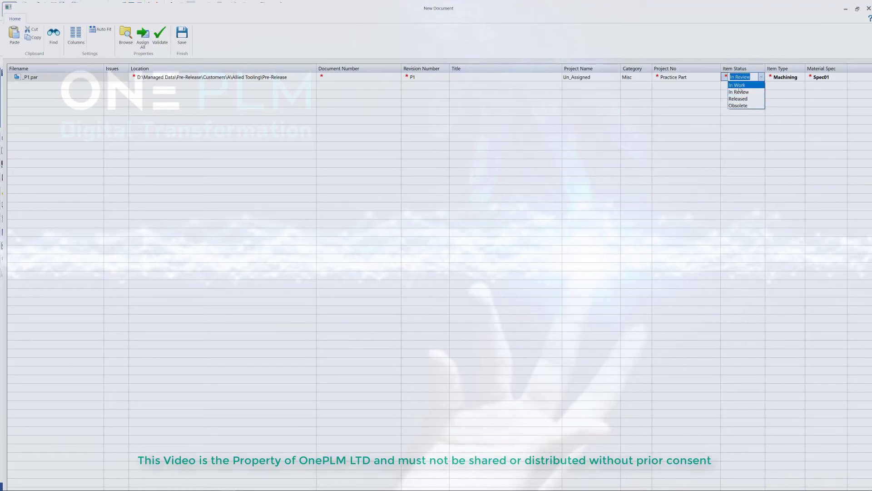
left_click(741, 89)
Choose Practice Part as the new document's Project No and auto-fit the column widths.
left_click(705, 78)
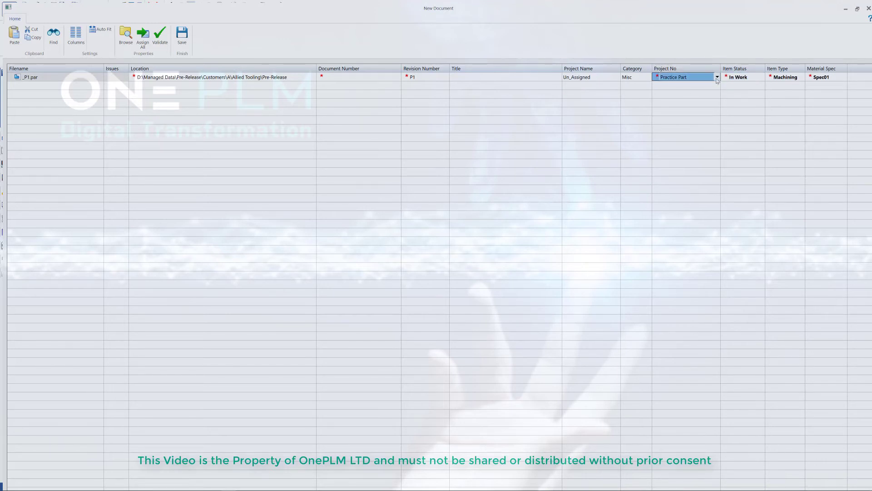
left_click(716, 78)
left_click(690, 86)
left_click(100, 30)
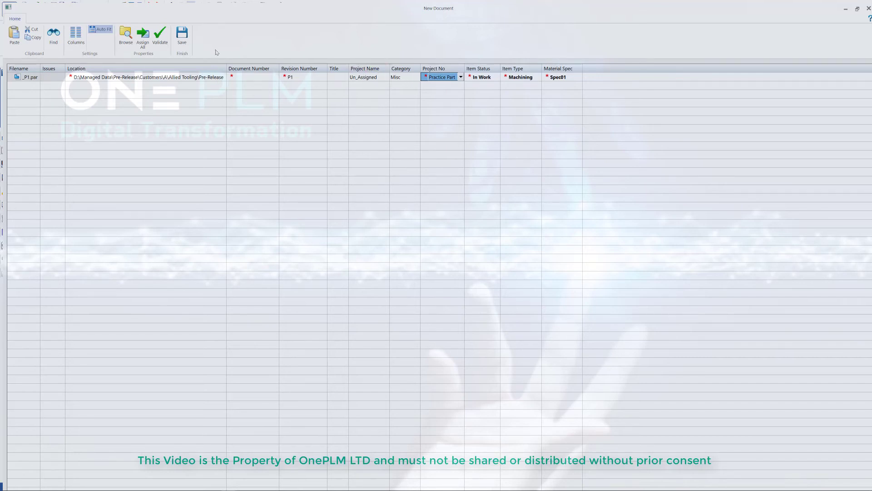
Review which property columns can be shown for the new document in the column format settings.
left_click(75, 34)
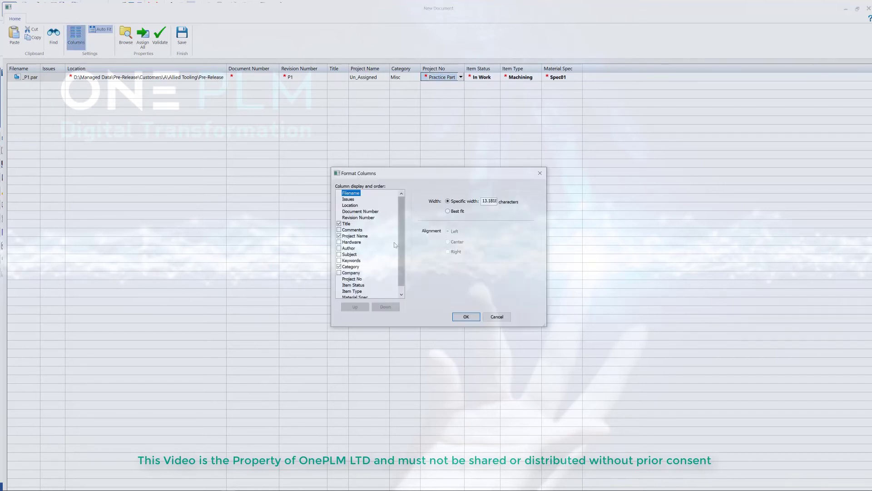
mouse_move(399, 237)
left_mouse_down()
mouse_move(403, 258)
mouse_move(402, 233)
left_mouse_up()
left_click(466, 317)
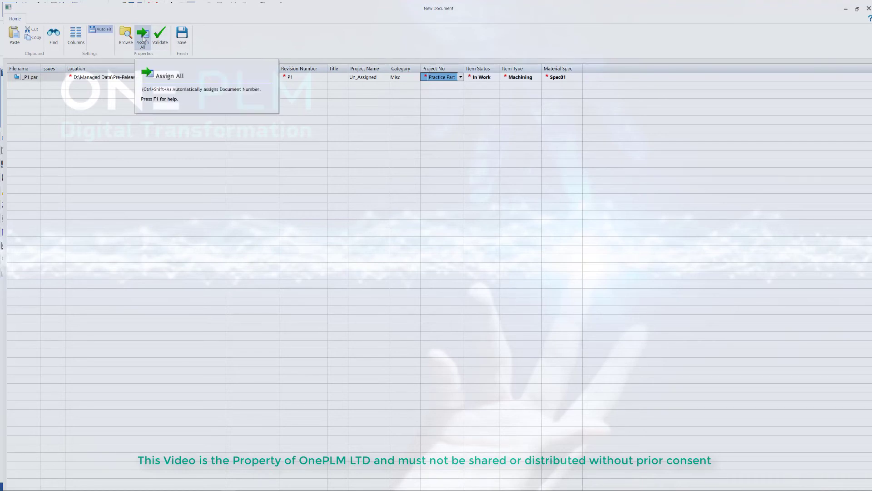
Automatically assign the document number, validate the entry and save the new document.
left_click(143, 36)
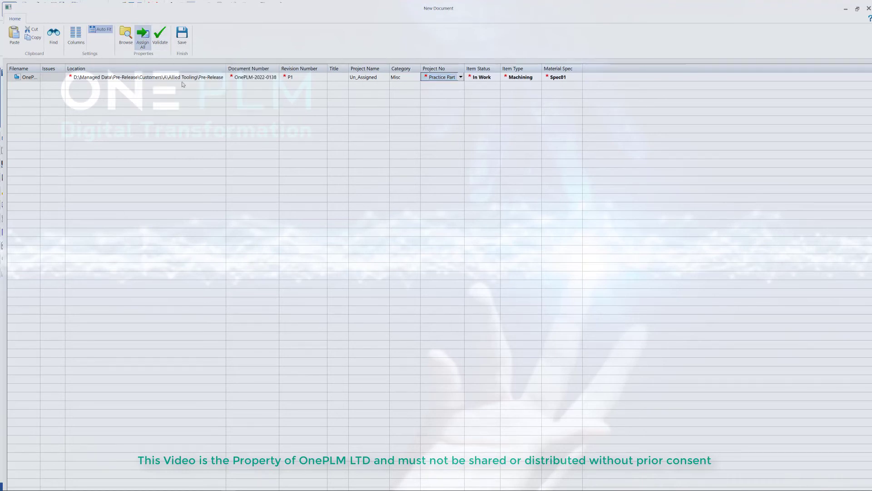
left_click(160, 42)
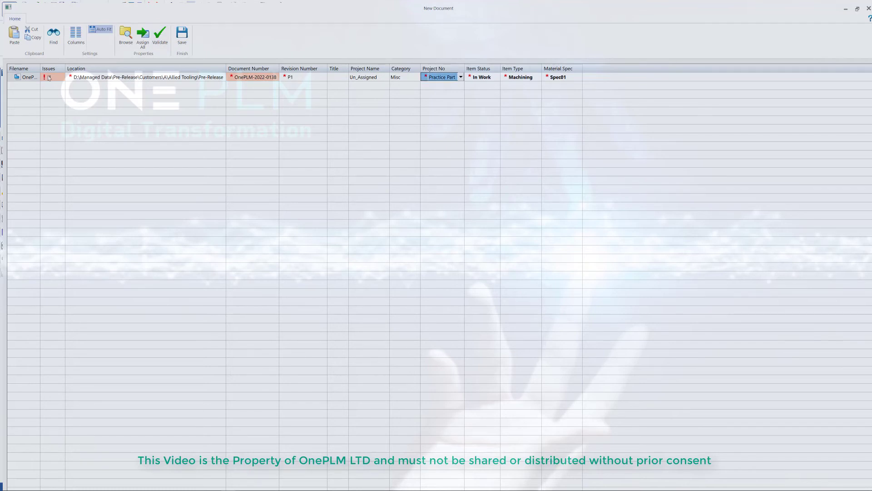
left_click(181, 35)
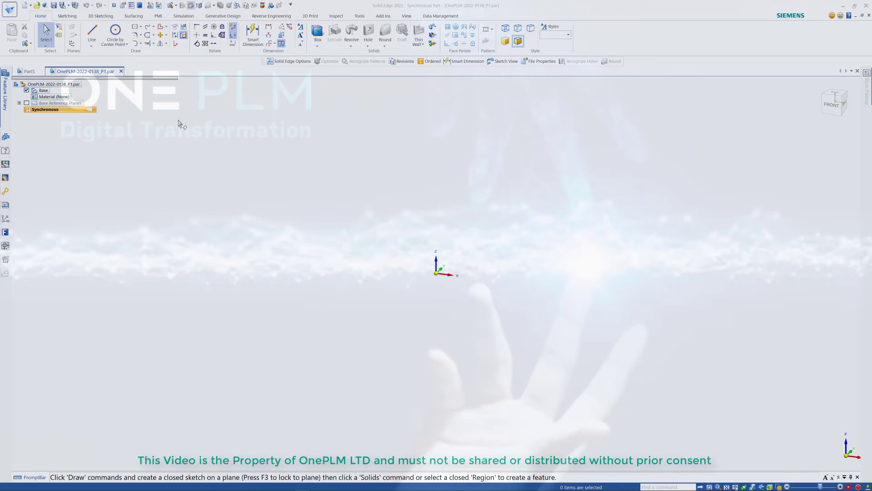
View the registered custom properties in the Manage options of Solid Edge, declining the property scheme update and reindex.
left_click(114, 6)
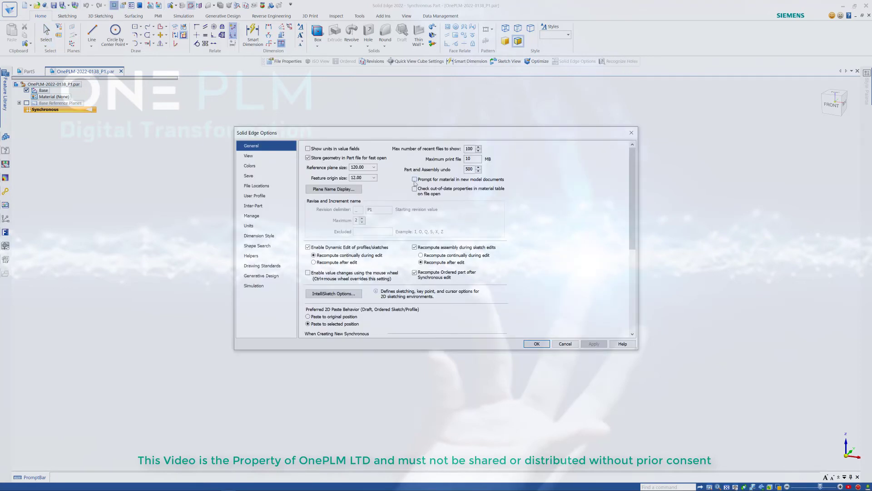
left_click_drag(436, 136, 431, 140)
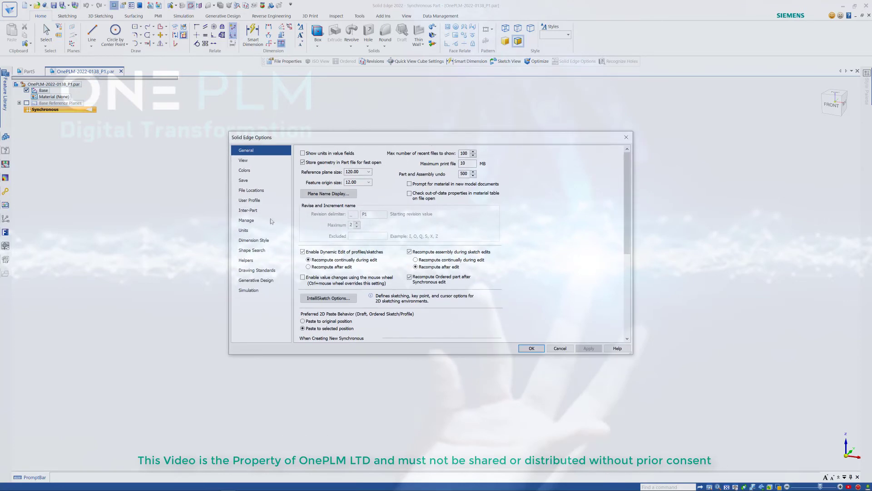
left_click(247, 221)
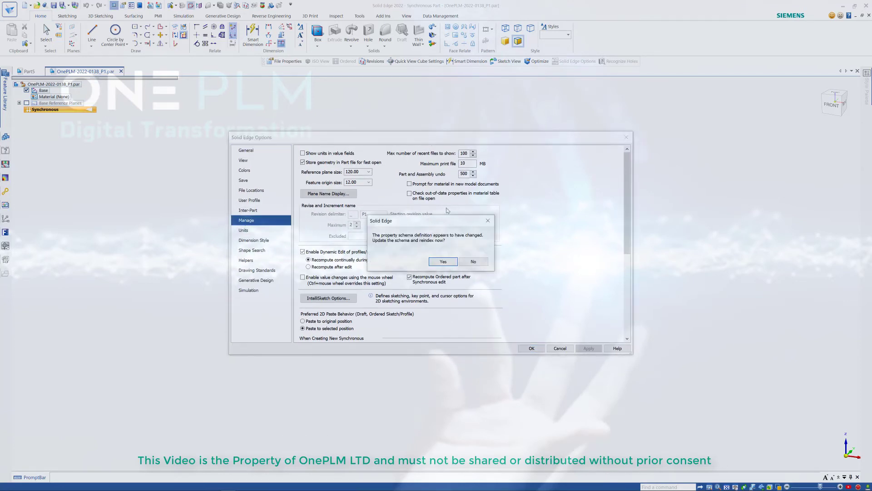
left_click(481, 261)
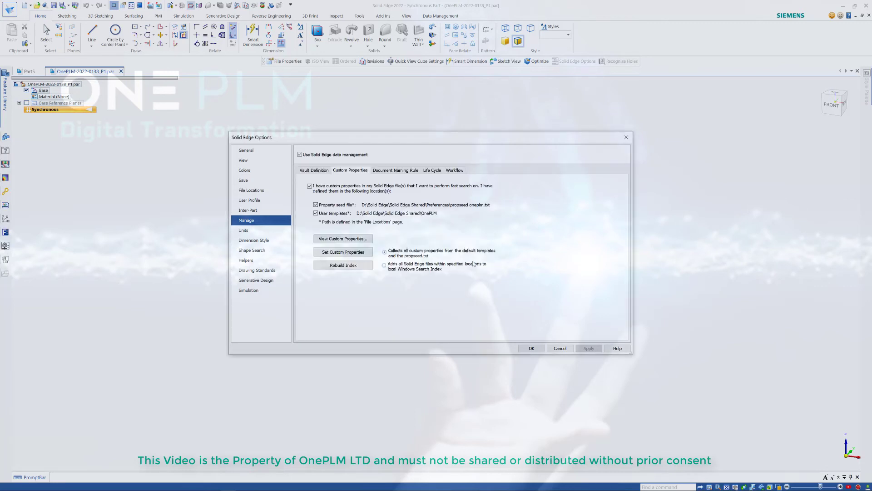
left_click(349, 240)
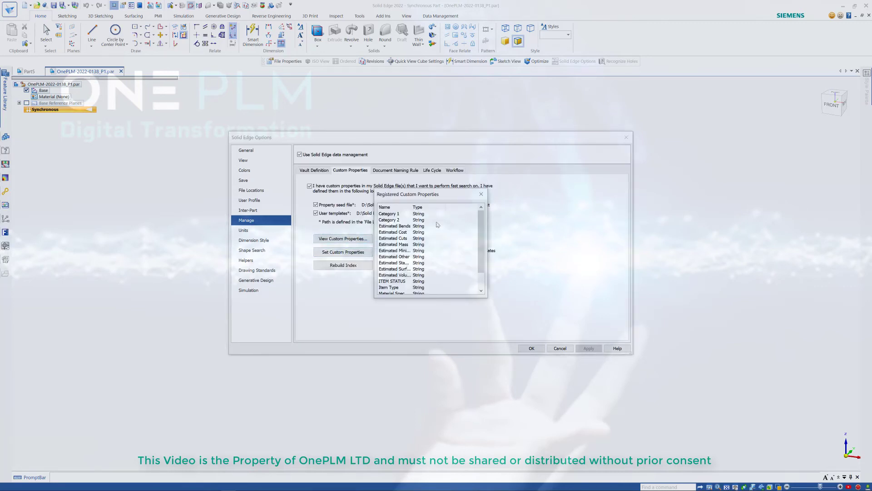
Set the custom properties from the property seed file and user templates, and review the registered custom properties.
scroll(435, 241, "down", 1)
scroll(407, 278, "up", 1)
left_click(341, 254)
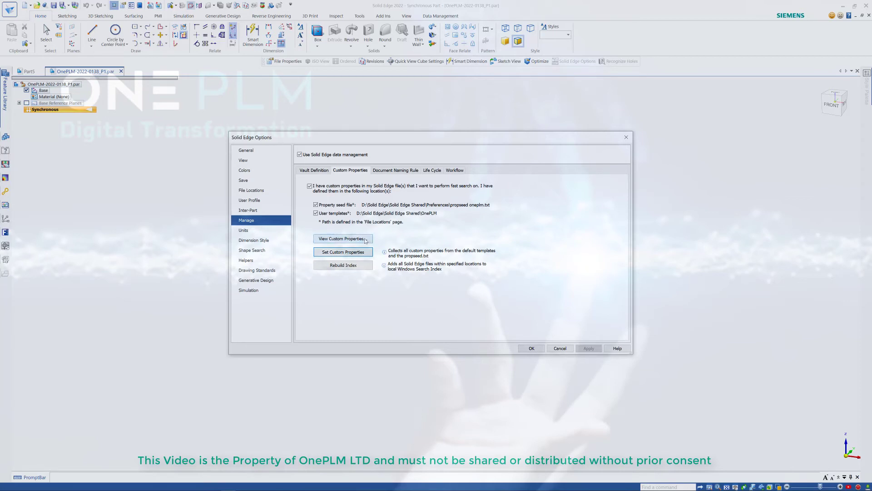
left_click(341, 239)
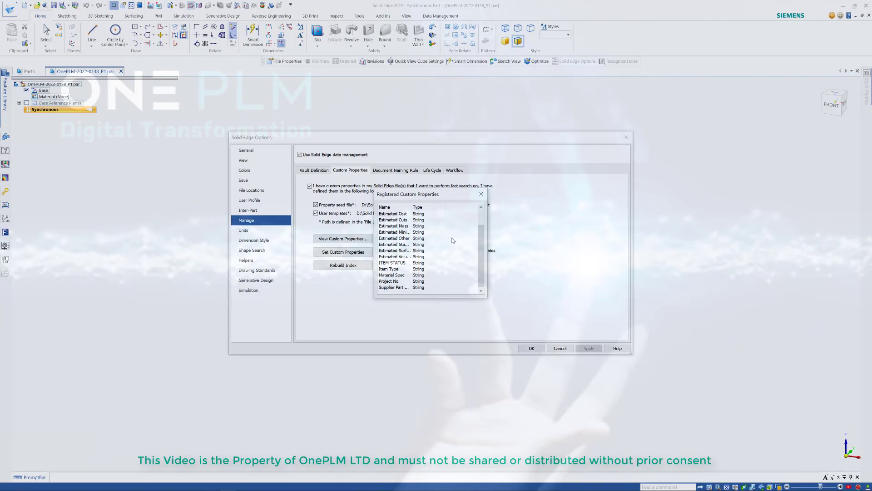
left_click(481, 194)
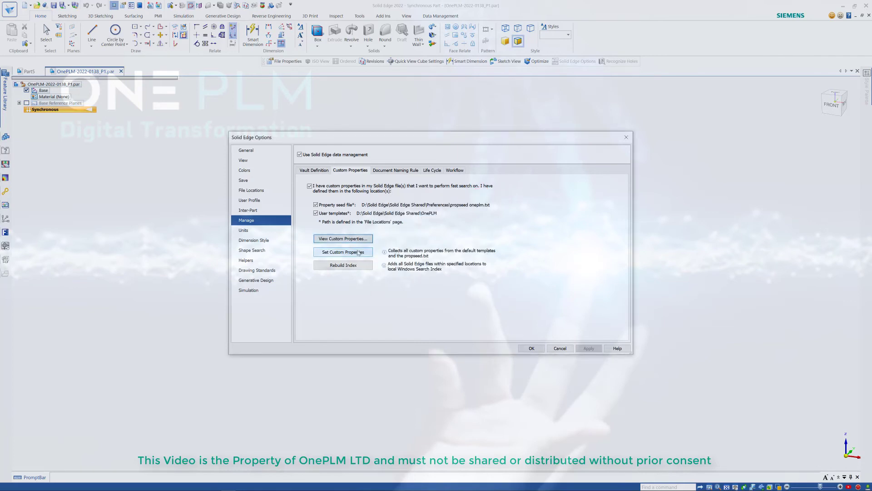
Collect the custom properties again and inspect the registered list with its Name column widened to show full names.
left_click(359, 252)
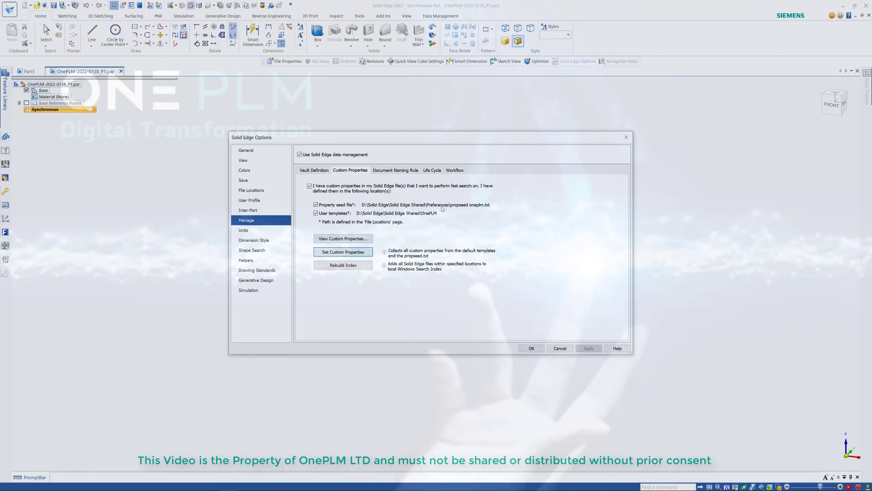
left_click(342, 240)
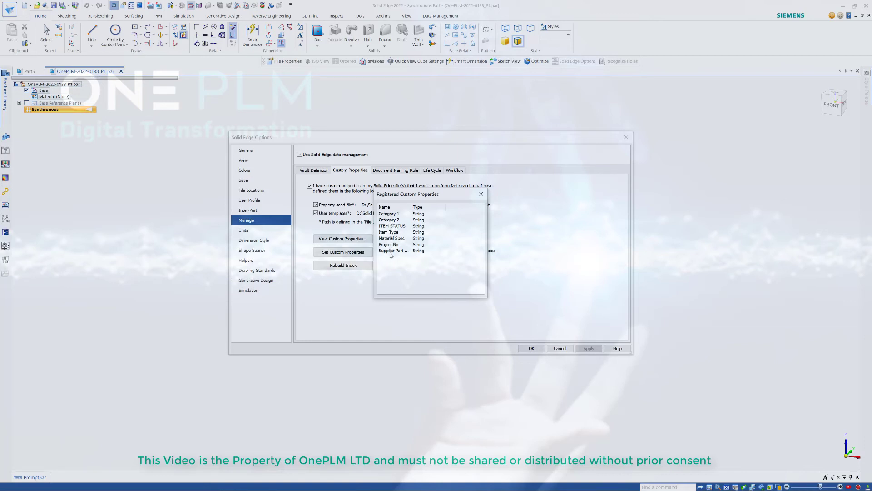
left_click_drag(411, 207, 434, 210)
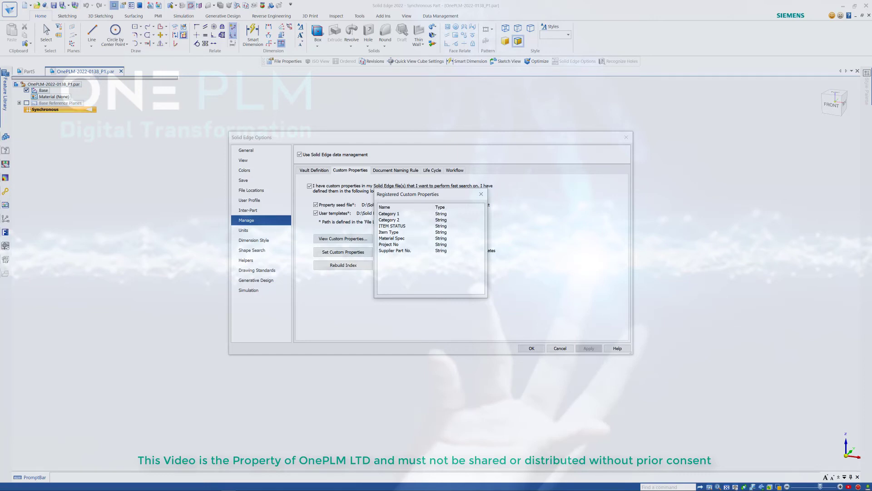
left_click_drag(449, 194, 454, 216)
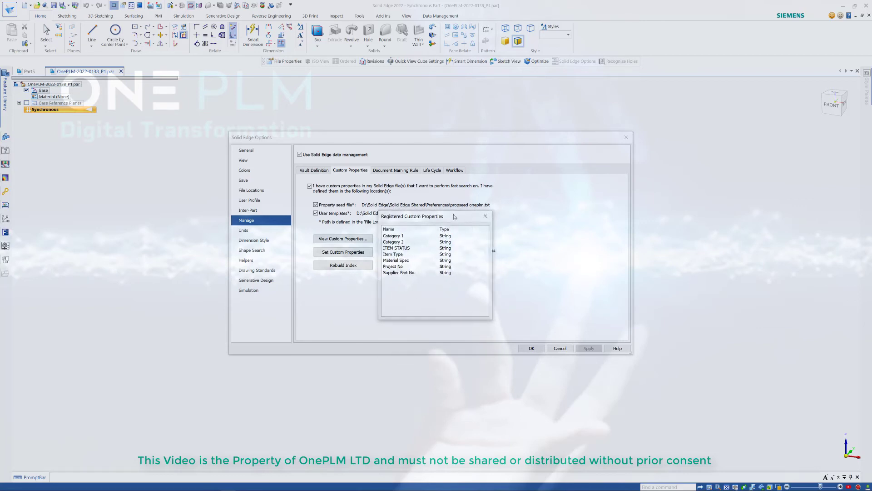
left_click(485, 217)
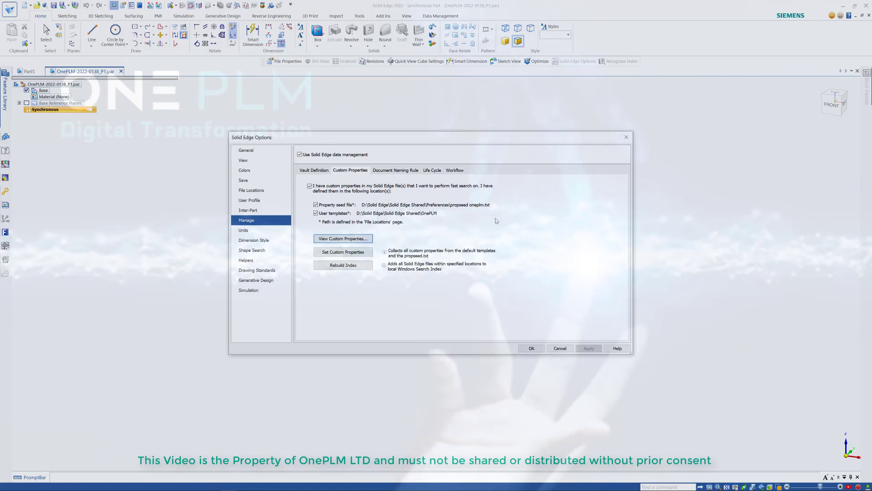
Rerun Set Custom Properties and recheck which properties are registered.
left_click(346, 253)
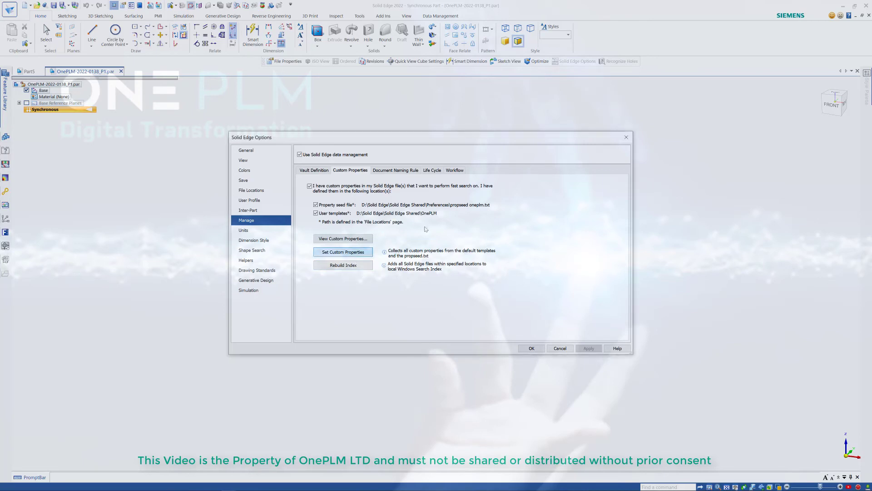
left_click(361, 240)
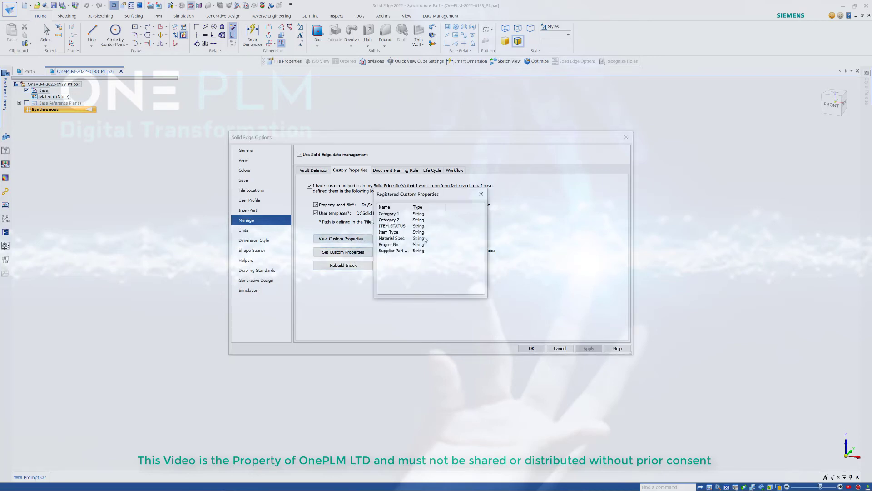
left_click(481, 194)
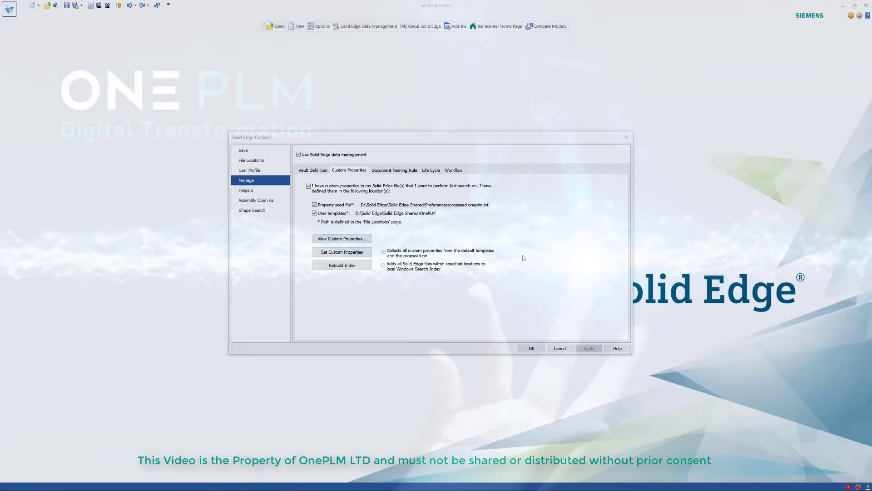
Update the registered custom properties with no document open, check the list and leave the Solid Edge Options.
left_click(345, 251)
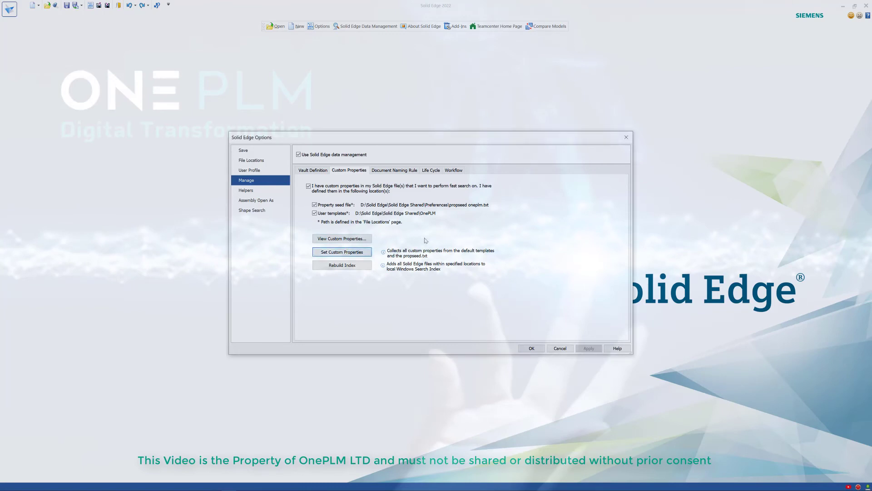
left_click(365, 239)
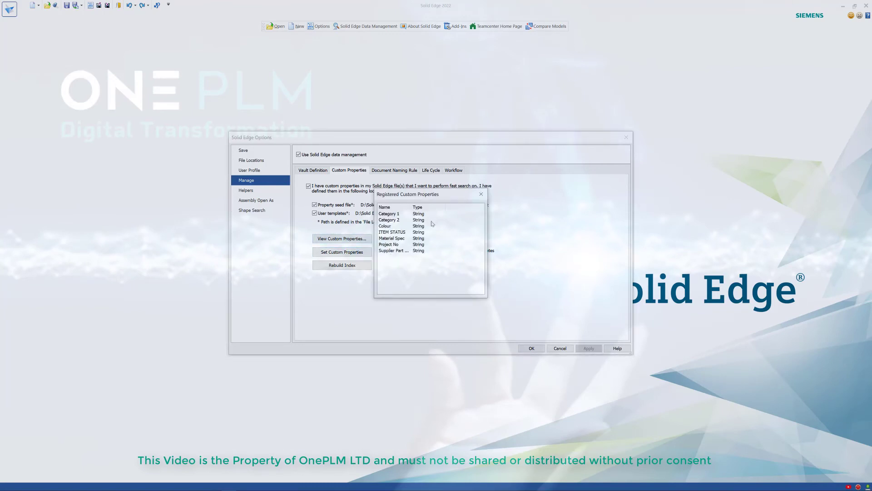
left_click(481, 196)
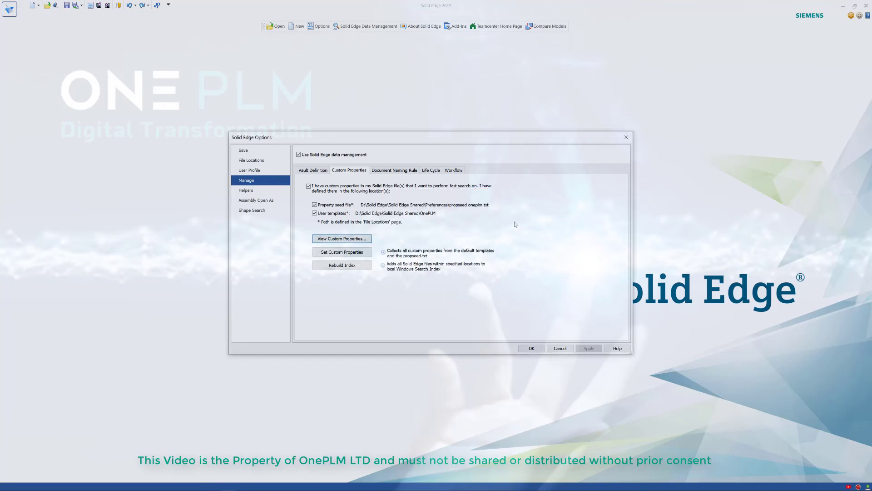
left_click(626, 137)
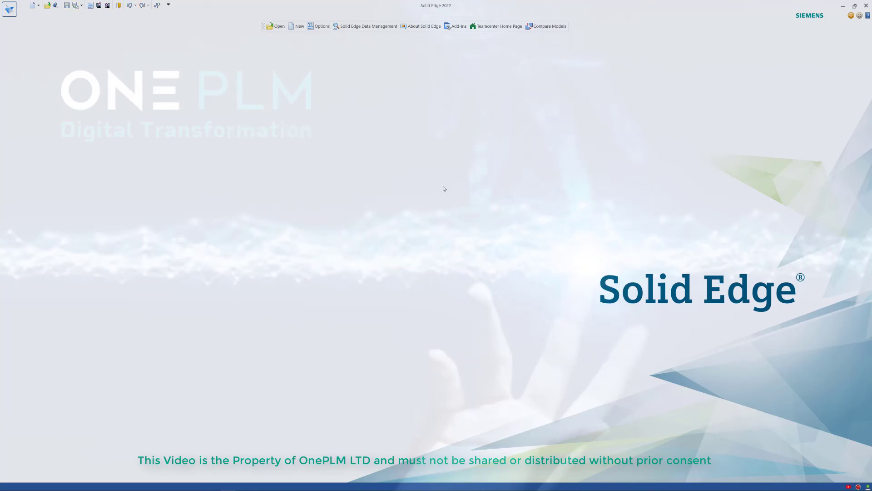
Create a new assembly from the OnePLM assembly.asm template and display its file properties.
key("ctrl+n")
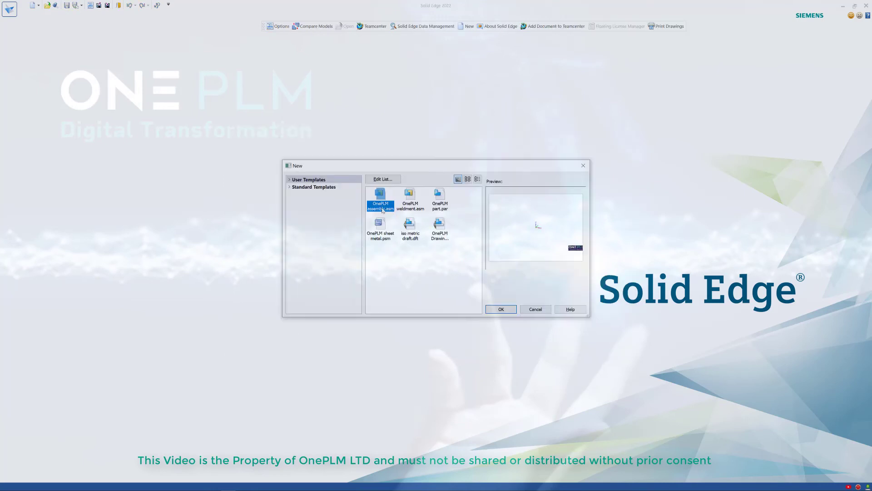
left_click(494, 312)
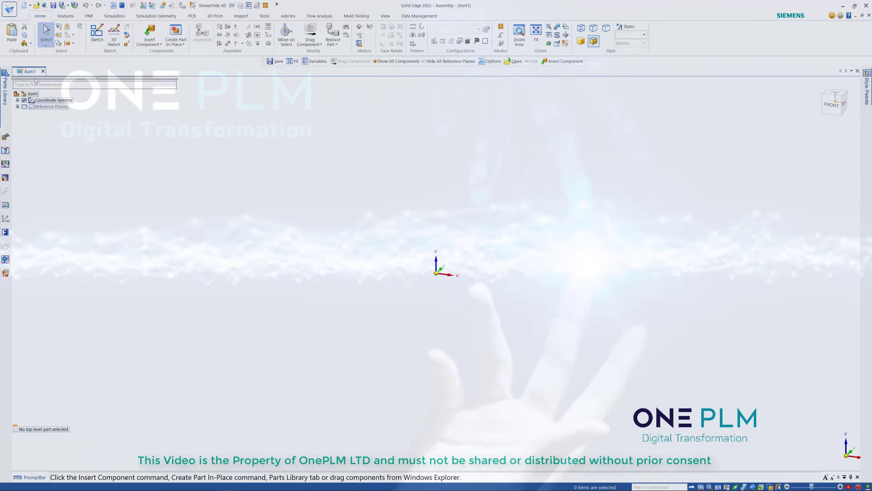
right_click(36, 74)
left_click(75, 174)
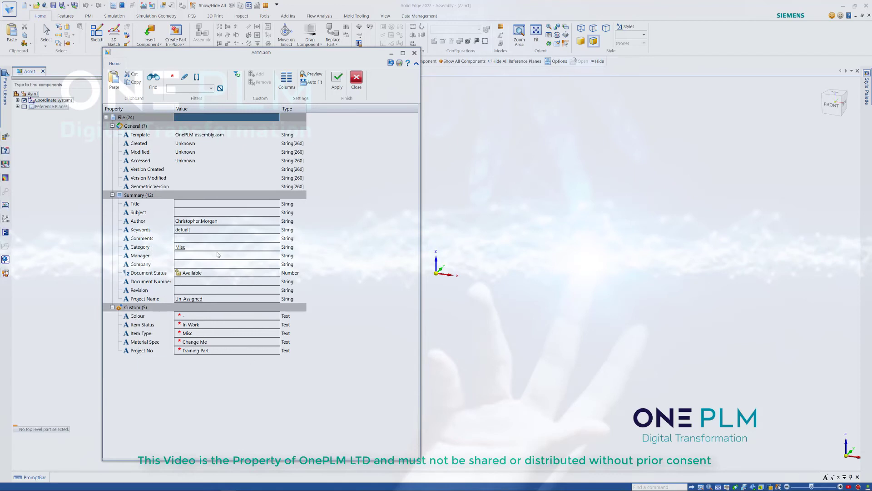
Check the options offered for the Category and Colour properties of the new assembly.
left_click(269, 248)
left_click(277, 248)
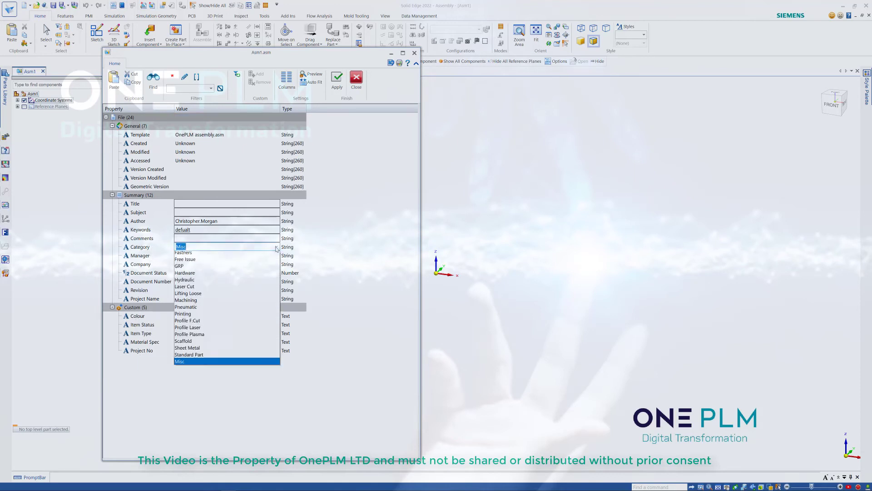
left_click(356, 351)
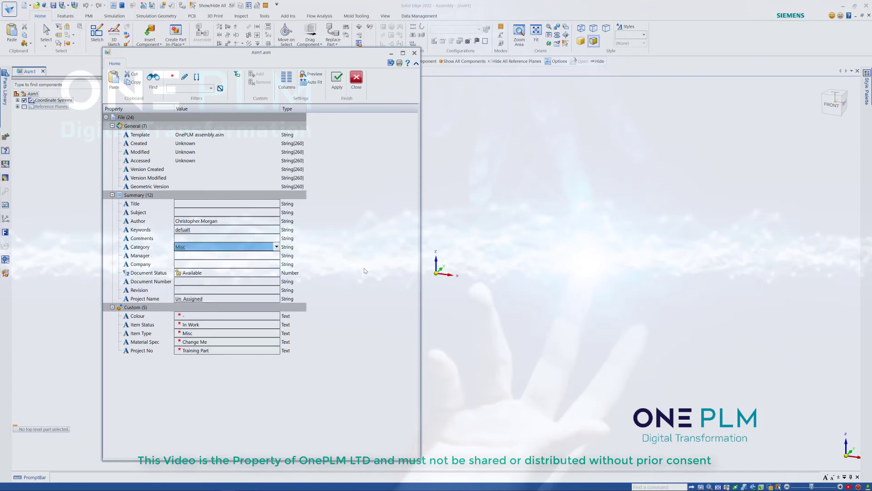
left_click(252, 317)
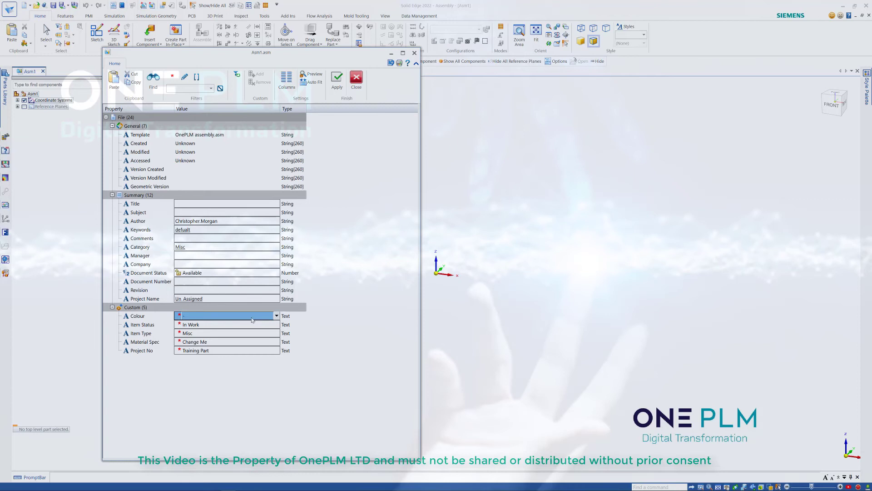
left_click(276, 317)
left_click(344, 339)
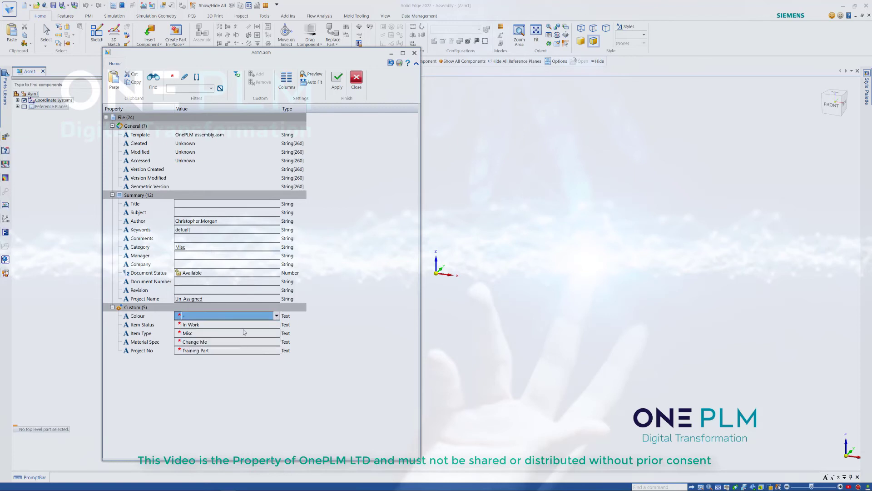
Try to apply Green as the assembly's Colour property, and close the file properties without applying changes.
left_click(277, 316)
left_click(201, 338)
left_click(337, 81)
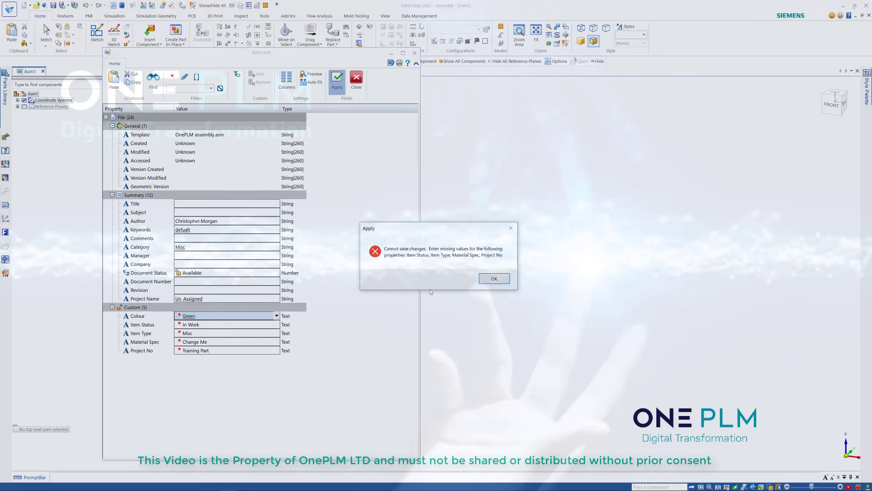
left_click(492, 278)
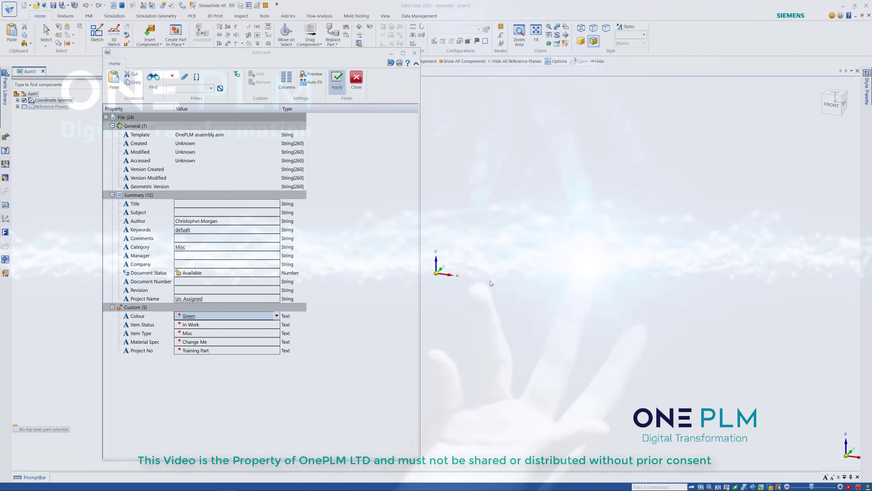
left_click(357, 81)
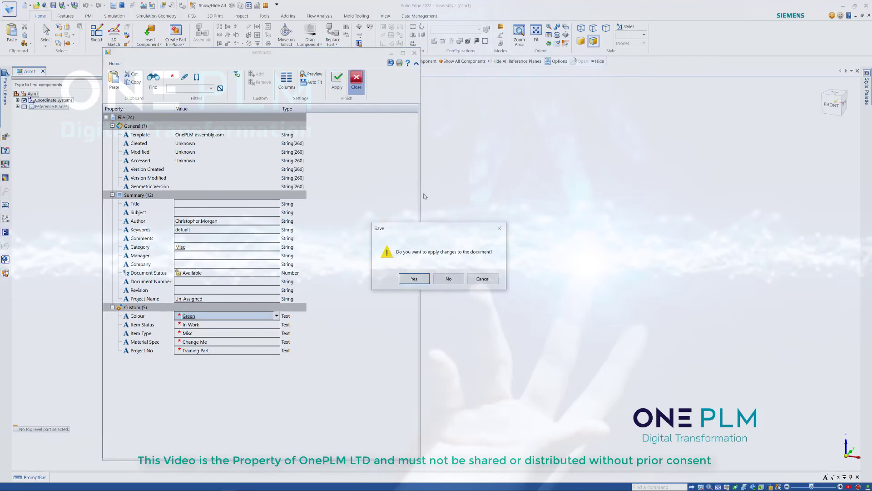
left_click(448, 278)
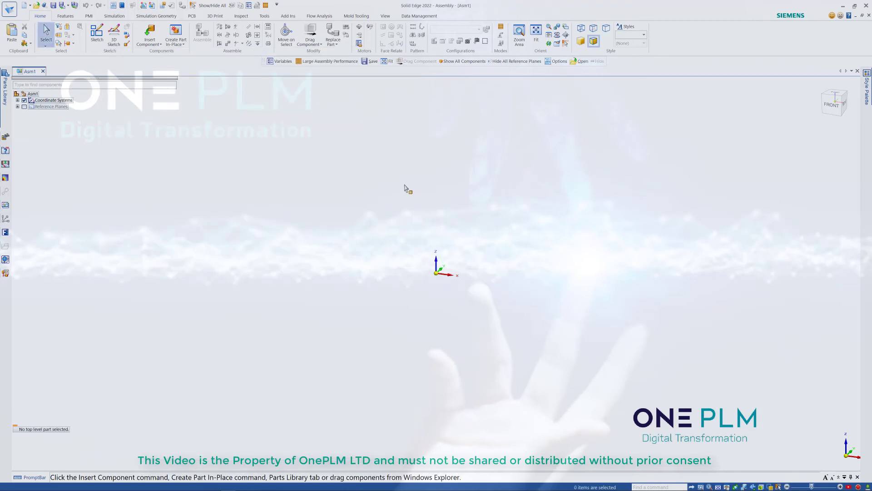
Start saving the assembly, validate its new document entry with the Colour and Item Status columns widened, and automatically assign the document number.
key("ctrl+s")
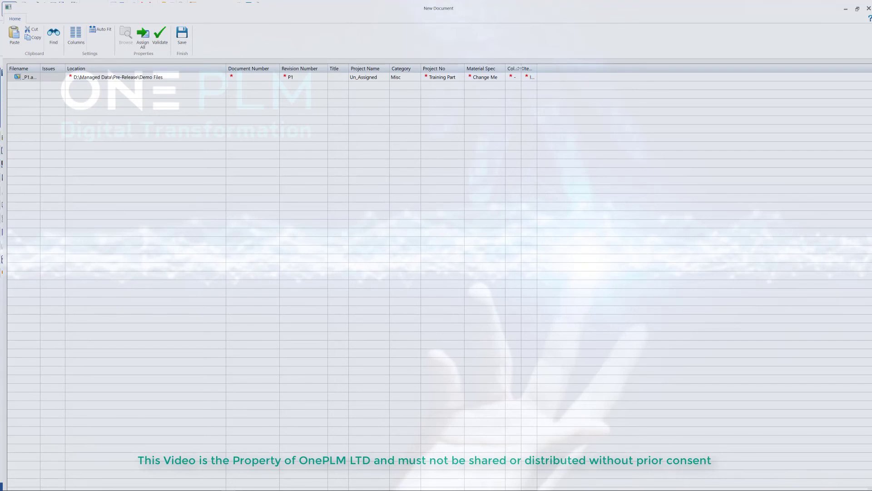
left_click_drag(521, 68, 625, 72)
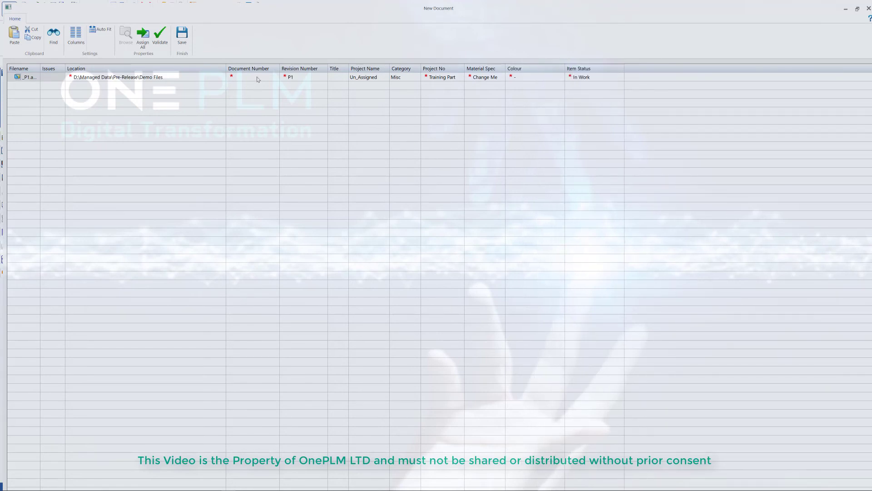
left_click(160, 36)
mouse_move(55, 80)
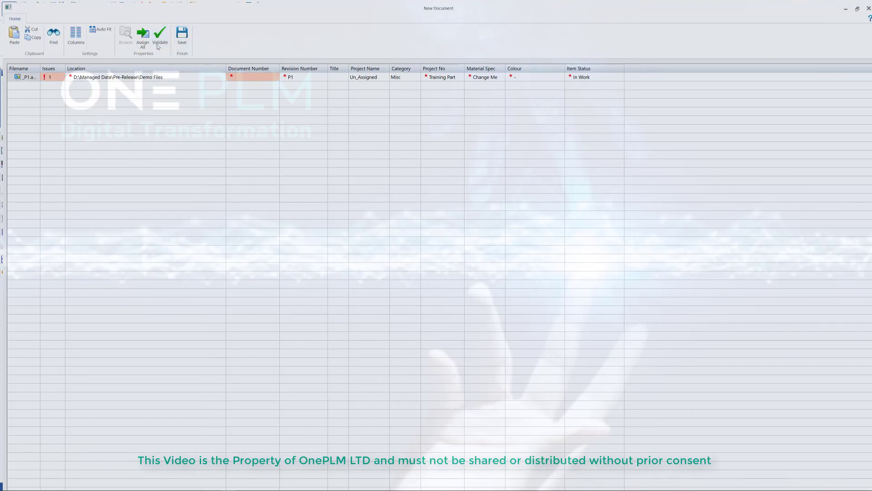
left_click(142, 35)
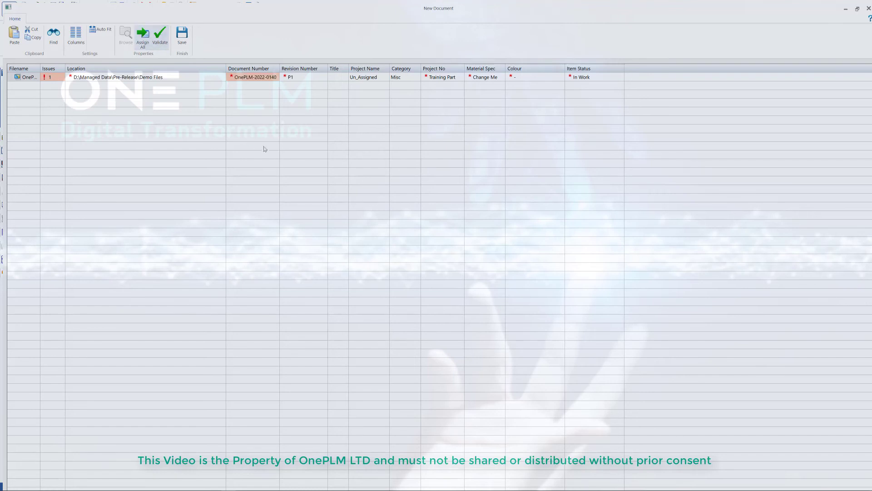
Choose Demo Part as the assembly's Project No and Spec02 as its Material Spec.
left_click(443, 77)
left_click(462, 78)
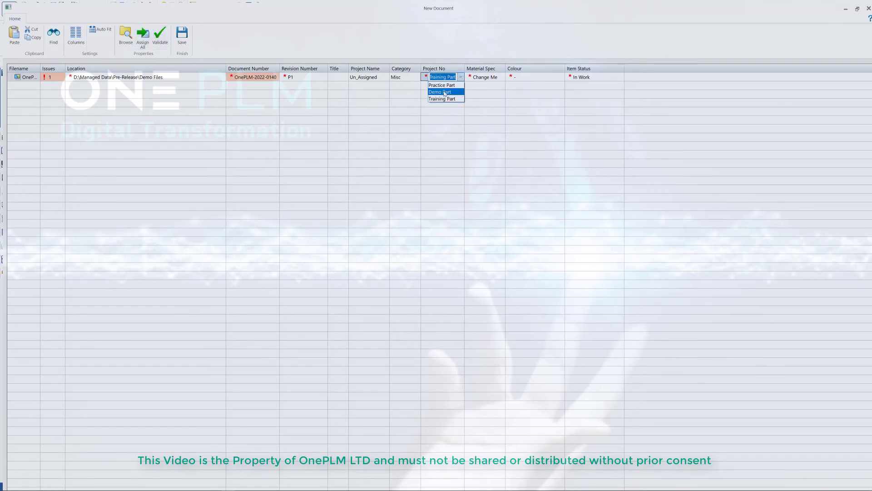
left_click(439, 83)
left_click(500, 78)
left_click(502, 77)
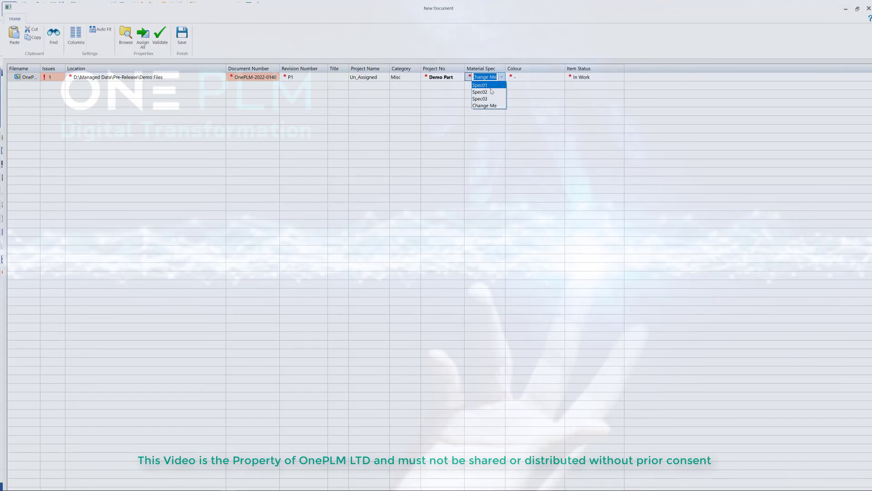
left_click(484, 93)
Set the assembly's Colour to Green and its Item Status to In Review.
left_click(561, 78)
left_click(561, 78)
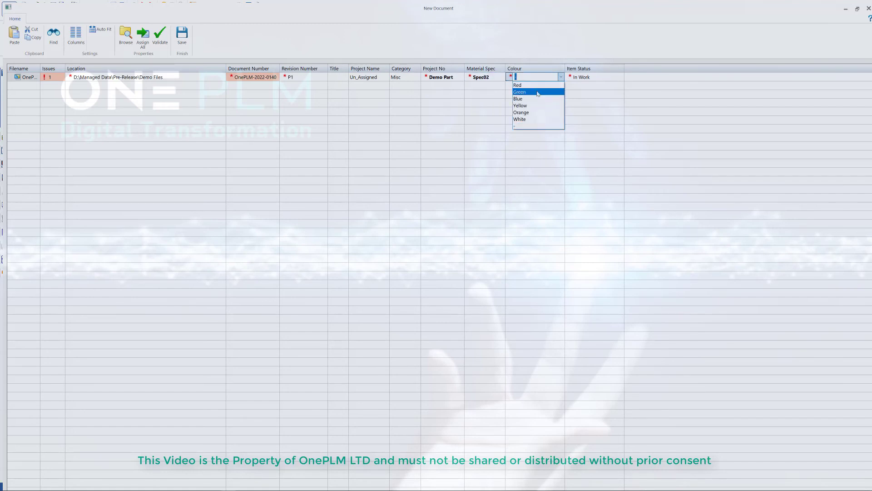
left_click(564, 88)
left_click(621, 78)
left_click(622, 78)
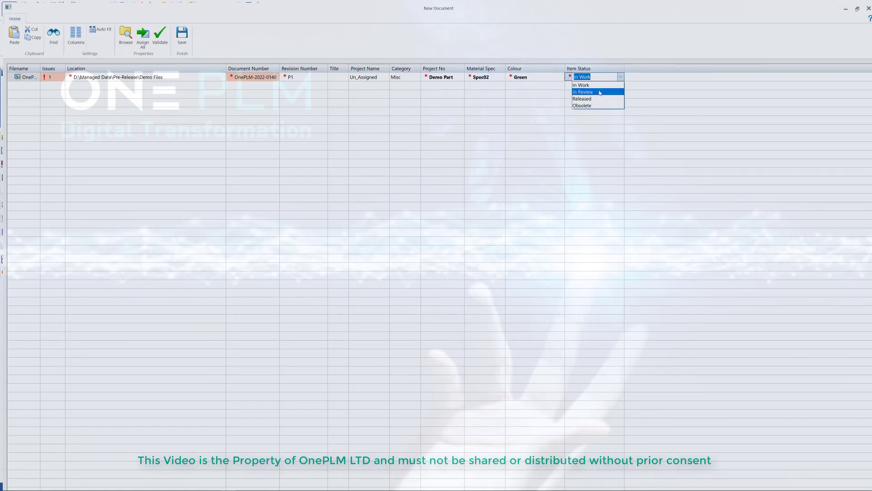
left_click(599, 93)
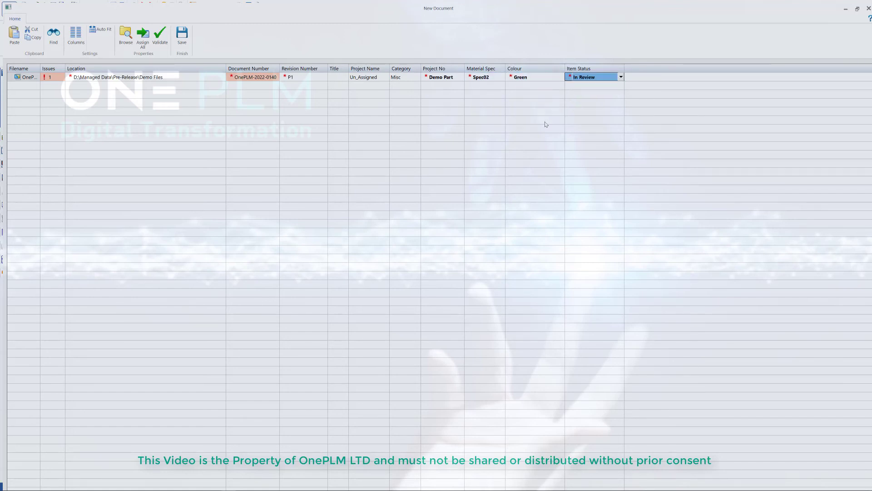
Validate the assembly's new document entry, widen the Document Number column, and save the assembly.
left_click(160, 34)
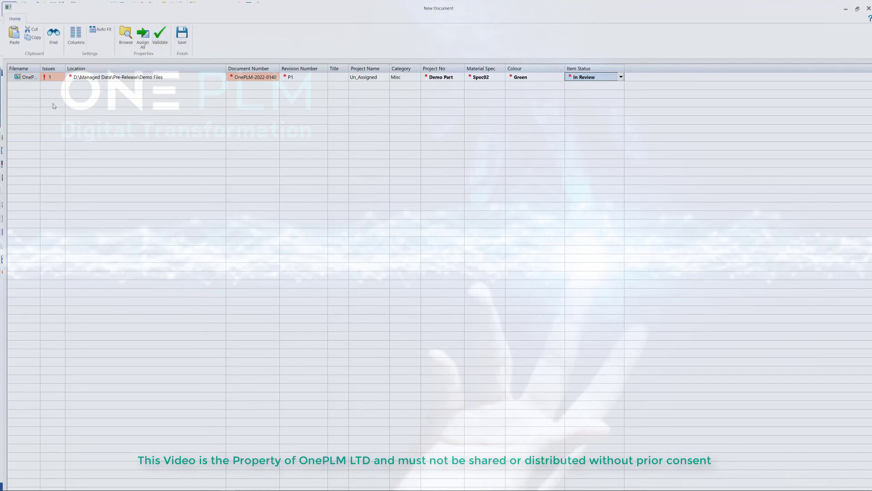
mouse_move(49, 80)
left_click_drag(278, 68, 304, 68)
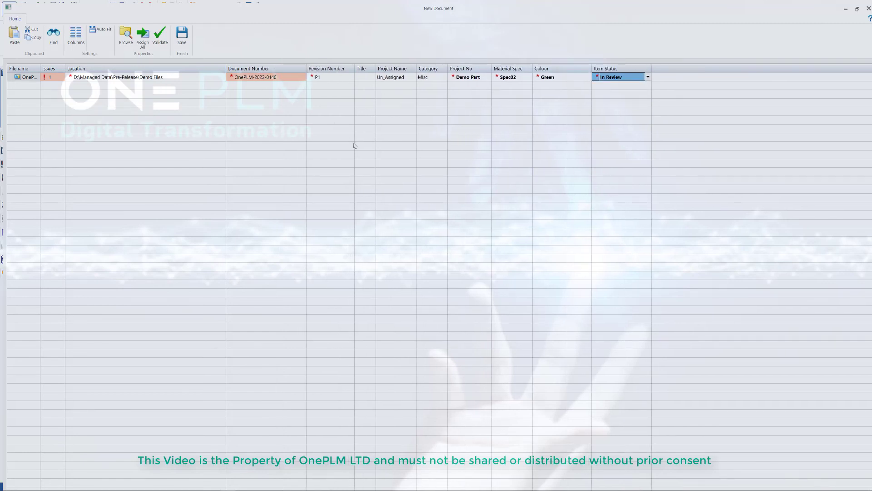
left_click(184, 38)
left_click(189, 75)
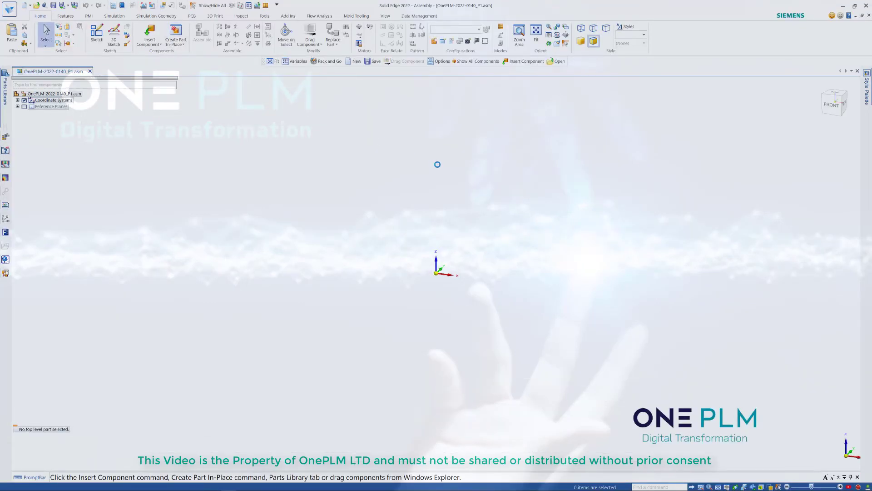
Open the assembly's file properties and set the Project Name to PRJ-2020-003.
left_click(419, 16)
left_click(246, 35)
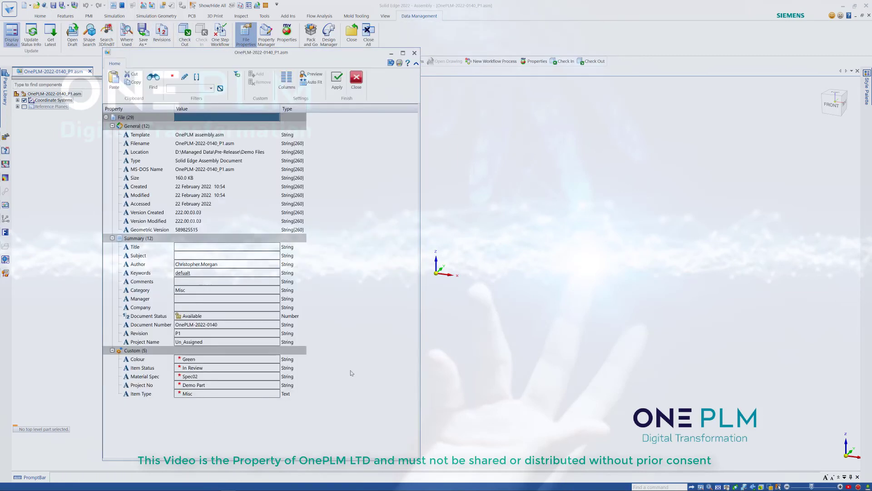
left_click(266, 343)
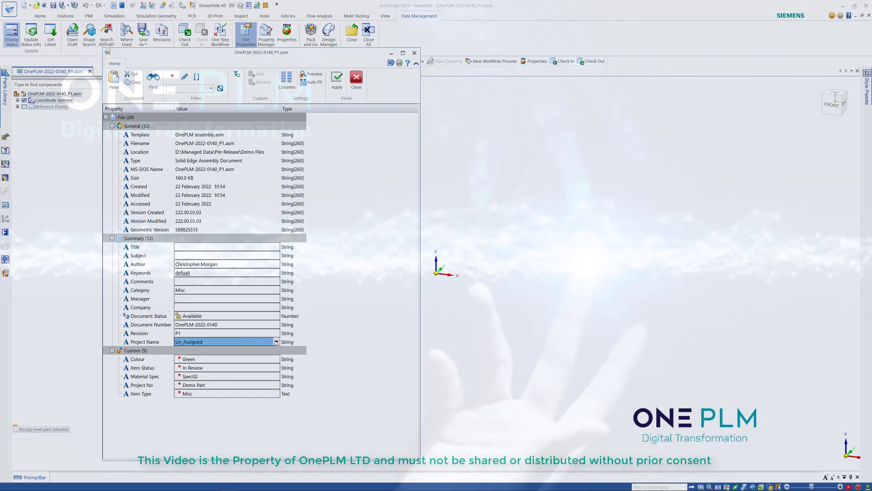
left_click(275, 342)
left_click(255, 369)
left_click(357, 85)
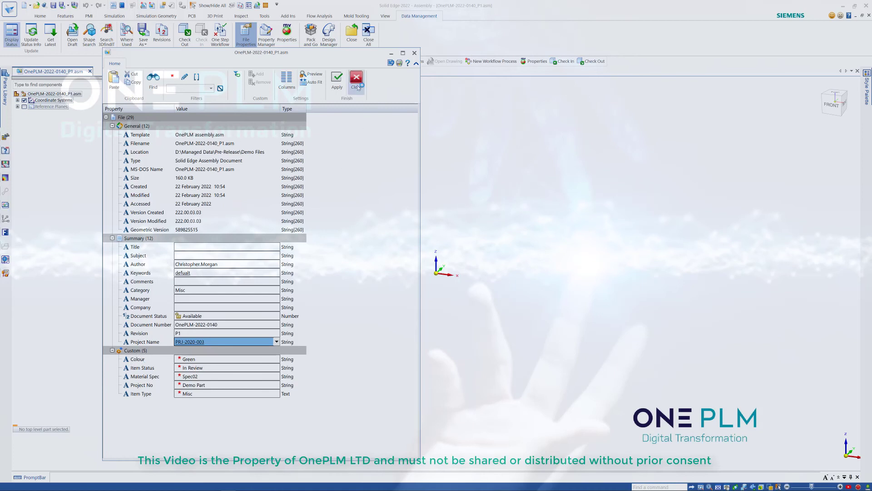
View the actions for the required Colour property, and try to close the file properties with changes applied.
right_click(137, 359)
left_click(279, 426)
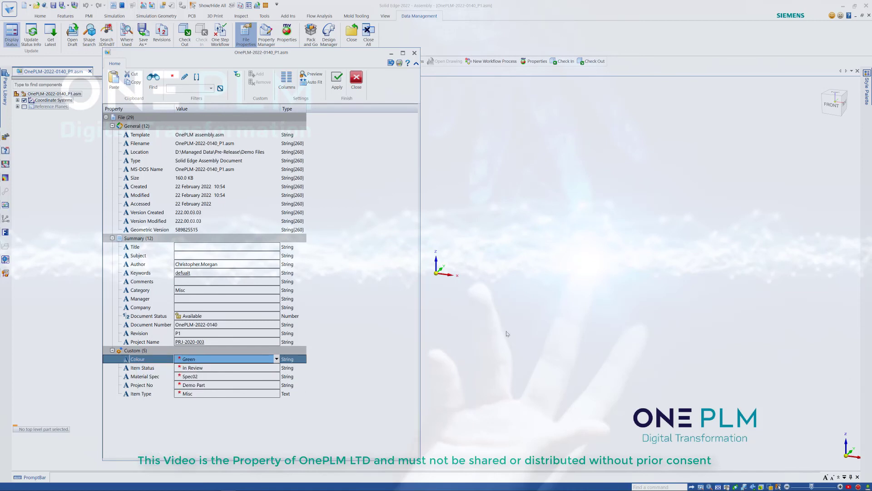
key("super")
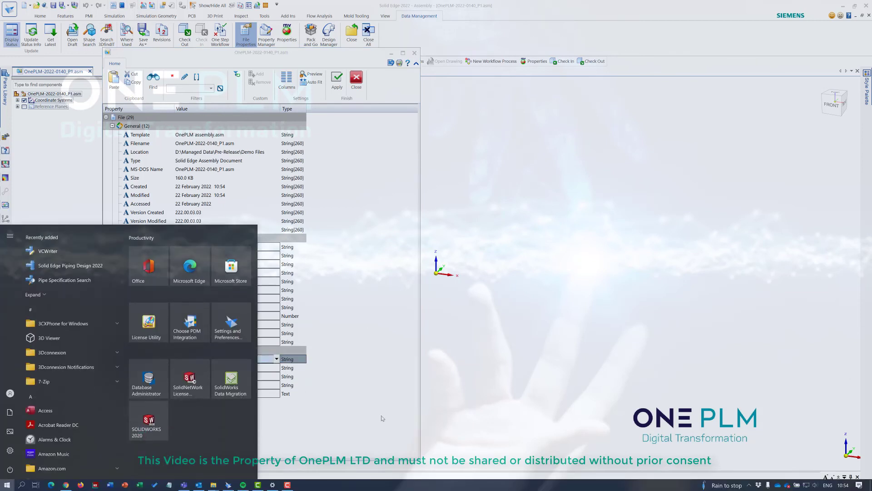
key("Escape")
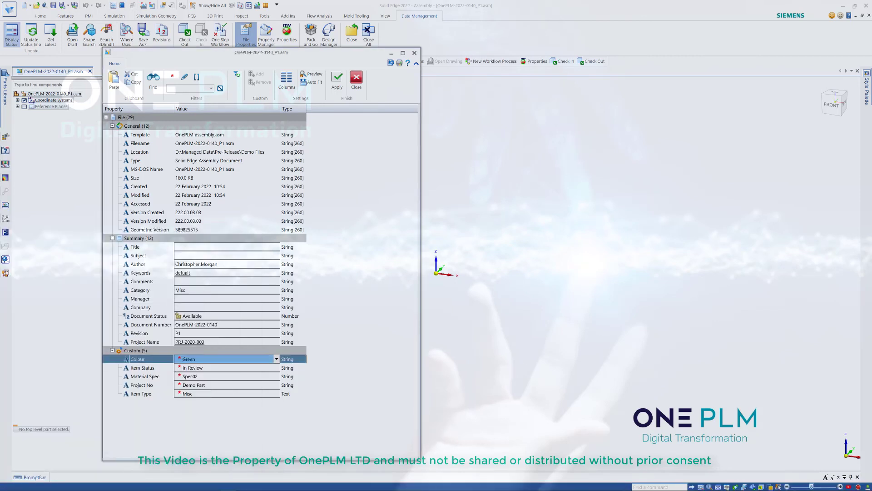
left_click(356, 78)
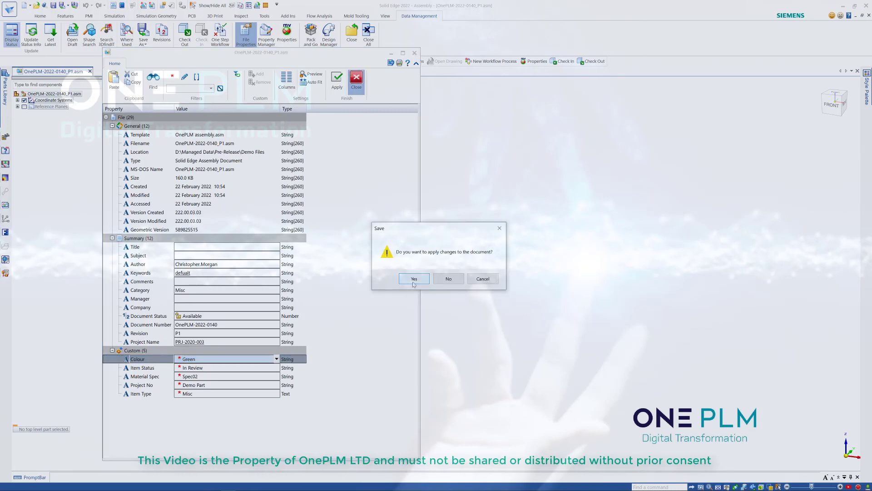
left_click(414, 281)
left_click(495, 278)
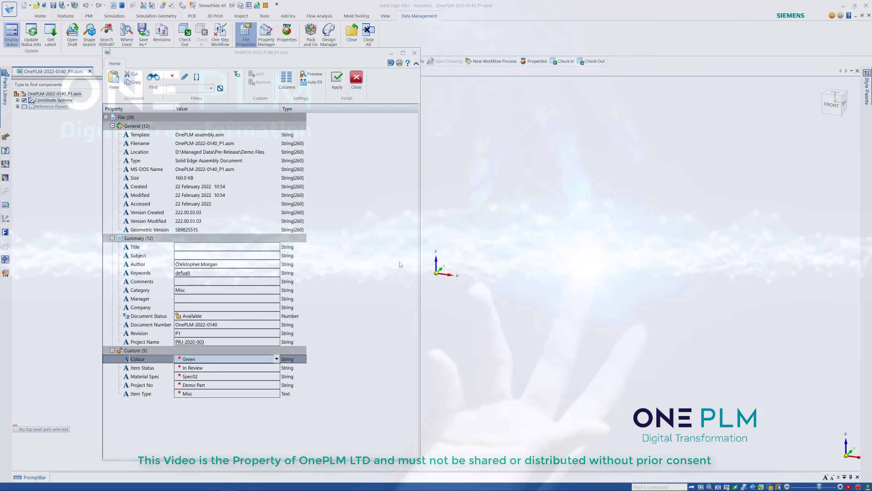
Set the assembly's Item Type to Lifting Loose and apply the property changes.
left_click(218, 394)
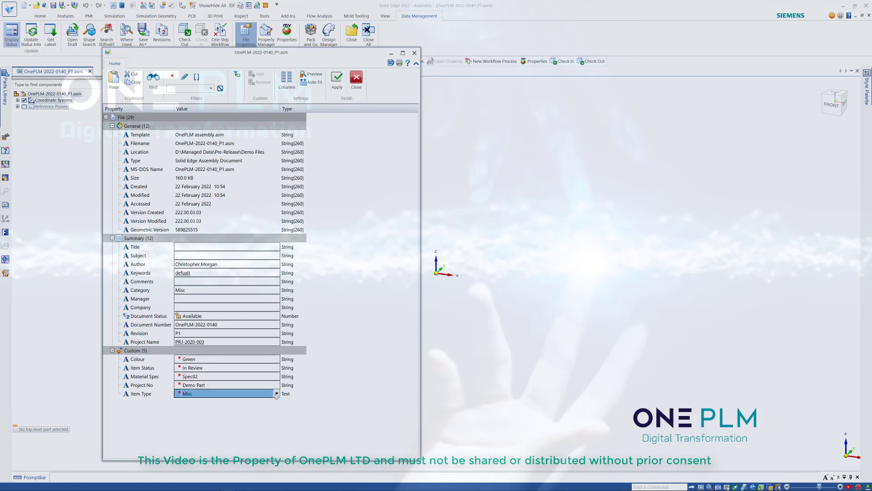
left_click(276, 394)
left_click(277, 394)
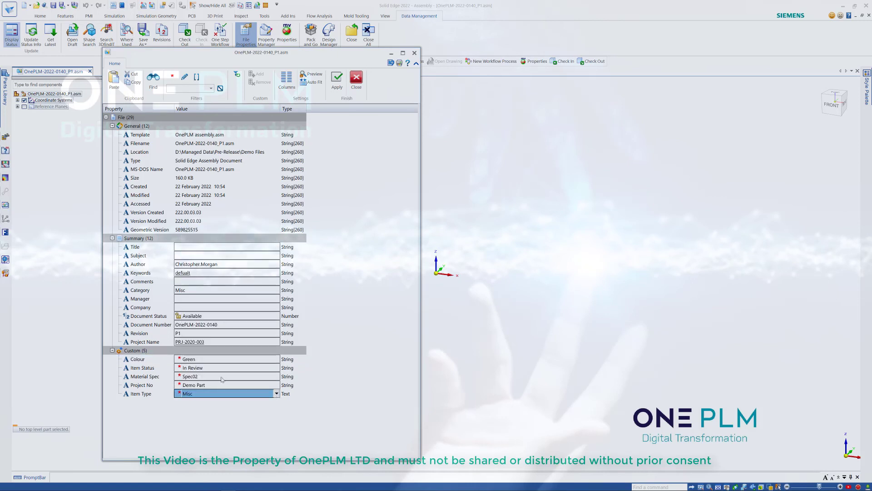
left_click(276, 393)
left_click(209, 317)
left_click(342, 78)
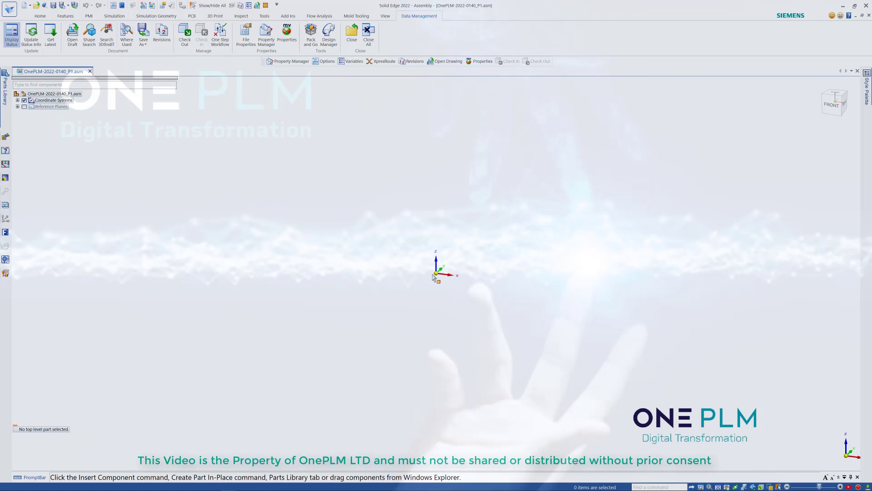
Switch to the Preferences folder in File Explorer and open propseed oneplm.txt for editing.
key("super")
mouse_move(218, 487)
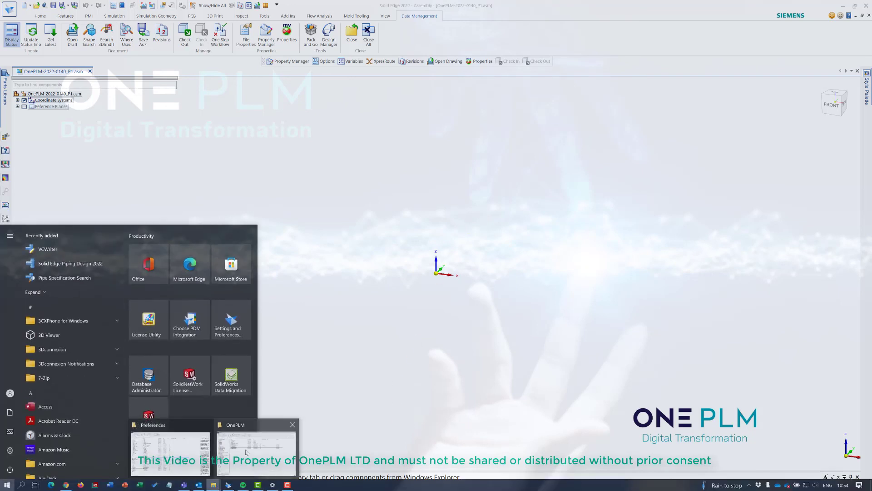
left_click(248, 452)
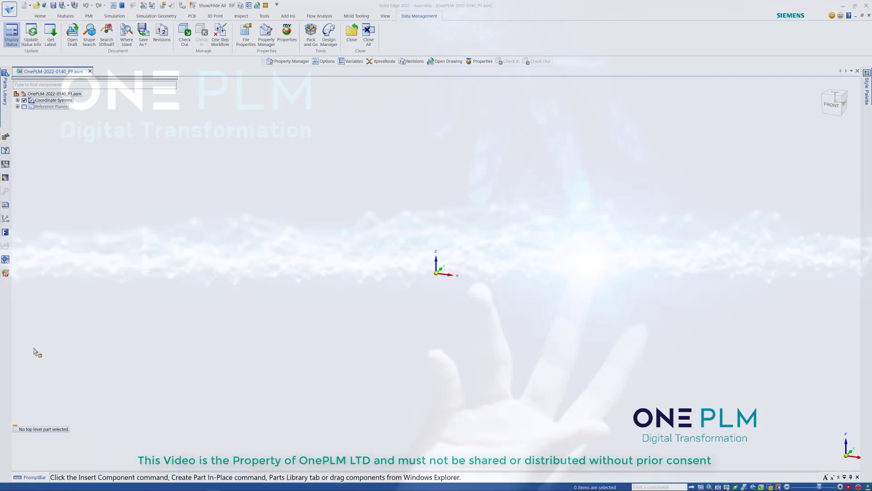
key("super")
mouse_move(213, 485)
left_click(177, 451)
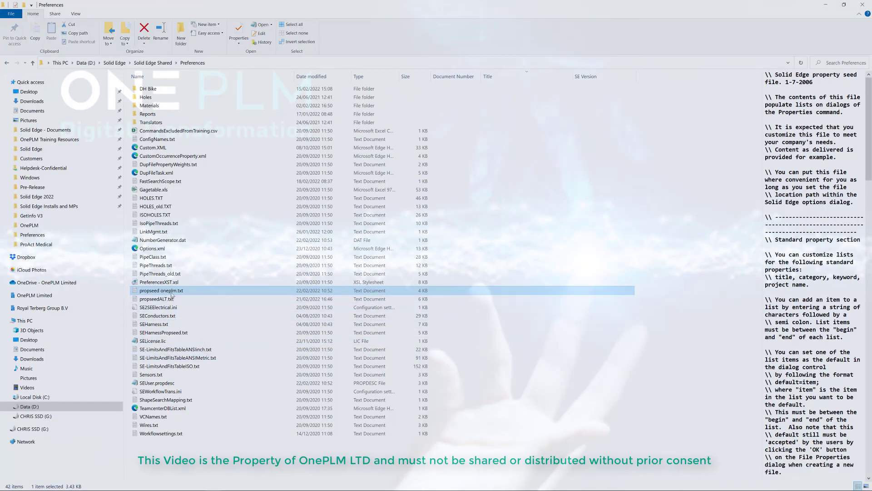
double_click(172, 293)
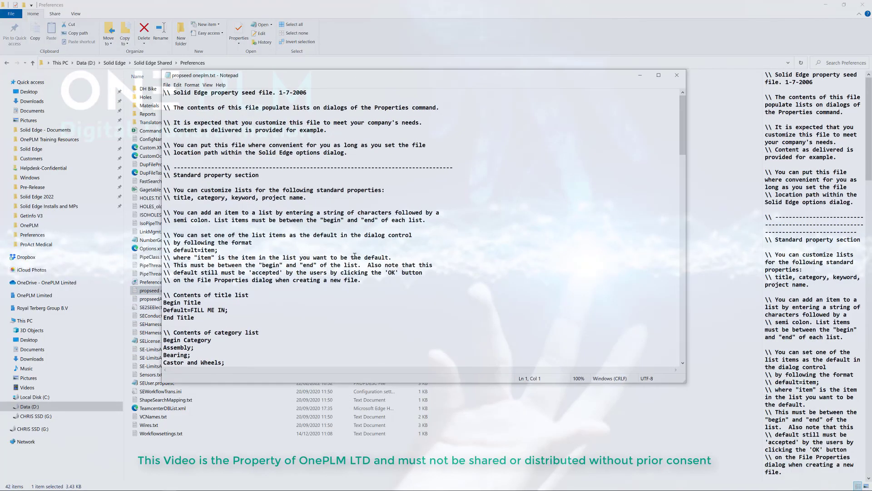
Remove the required setting from the Colour and Material Spec custom property definitions, then save and close the seed file.
scroll(354, 255, "down", 20)
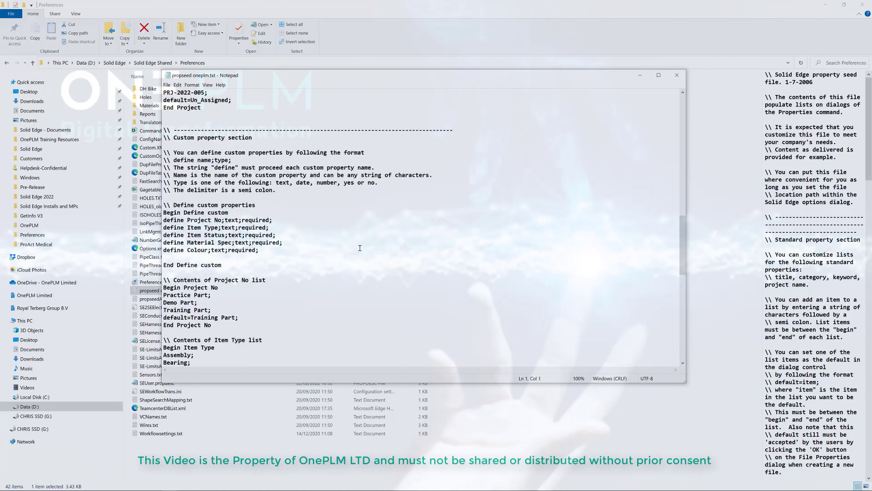
scroll(318, 243, "down", 6)
scroll(272, 238, "up", 5)
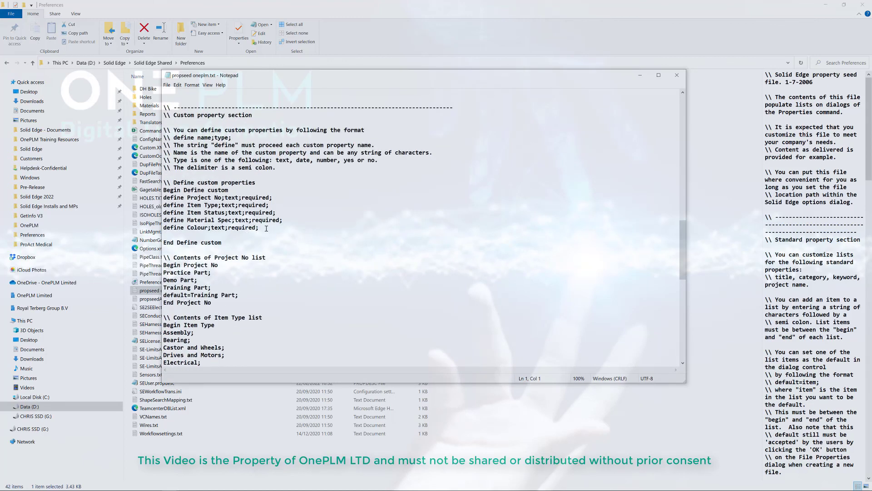
left_click_drag(266, 229, 227, 229)
key("Delete")
left_click_drag(284, 220, 252, 221)
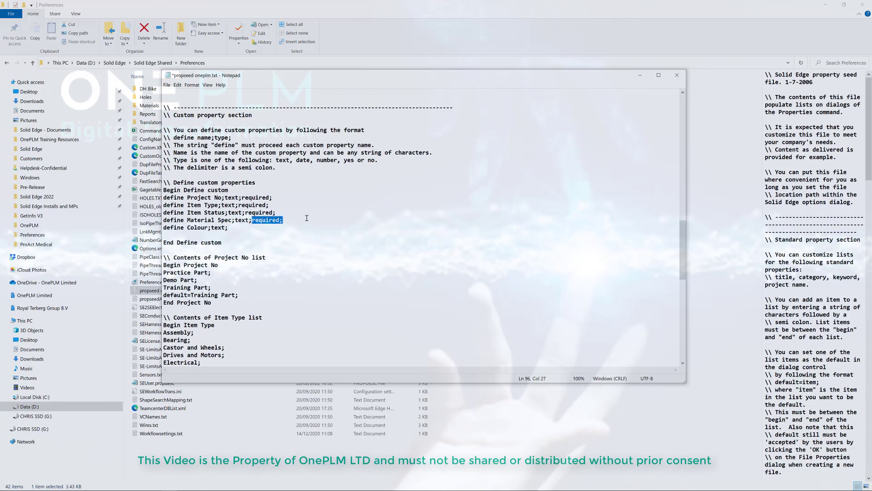
key("Delete")
left_click(167, 85)
left_click(179, 117)
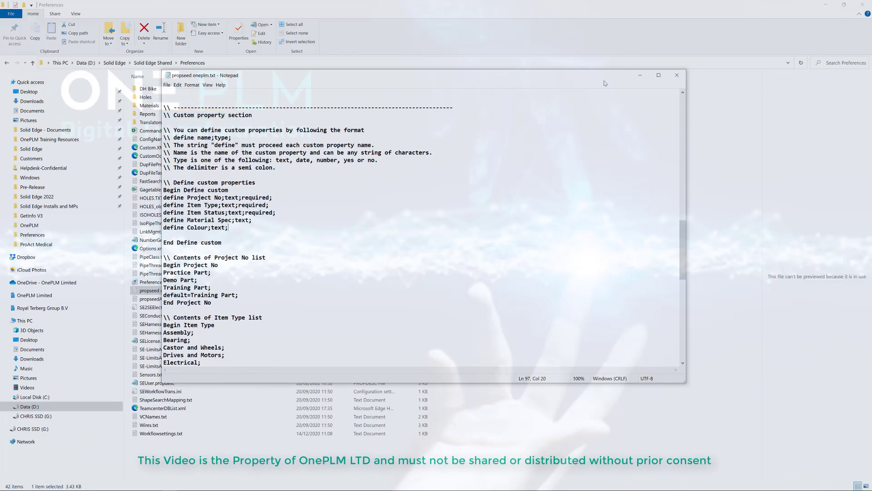
left_click(676, 76)
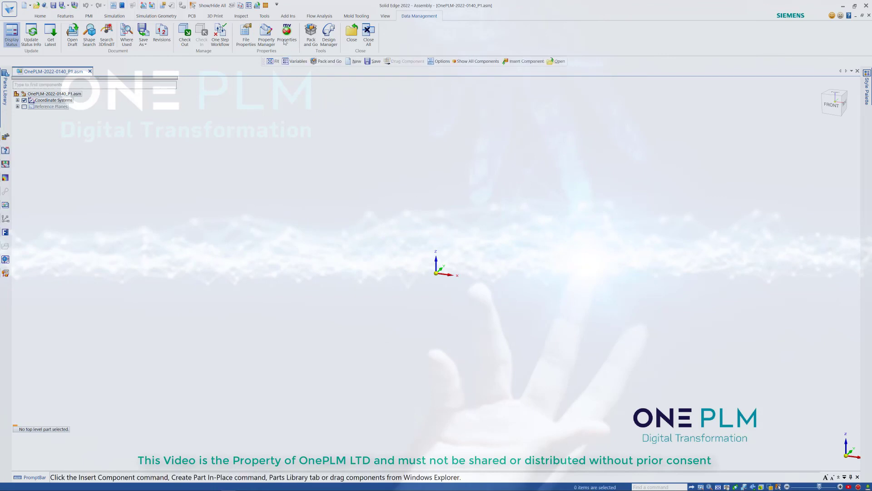
Remove the Colour and Material Spec custom properties from the assembly's file properties and apply the changes.
left_click(246, 35)
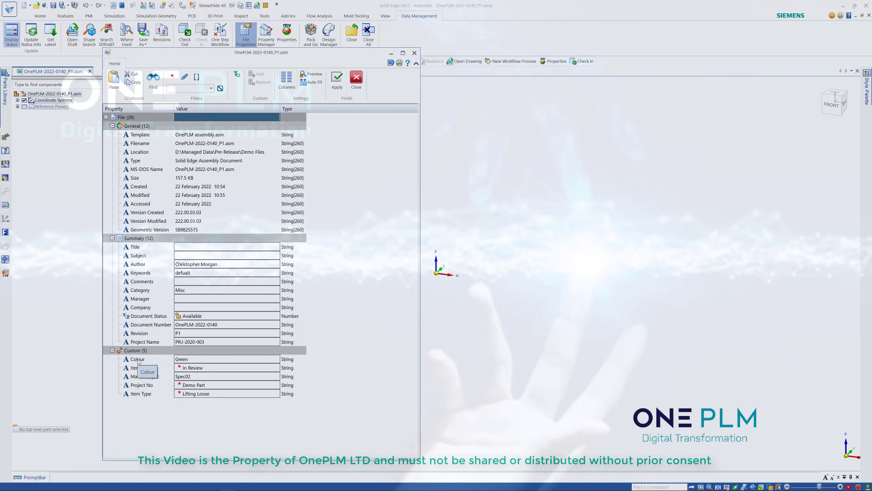
right_click(138, 360)
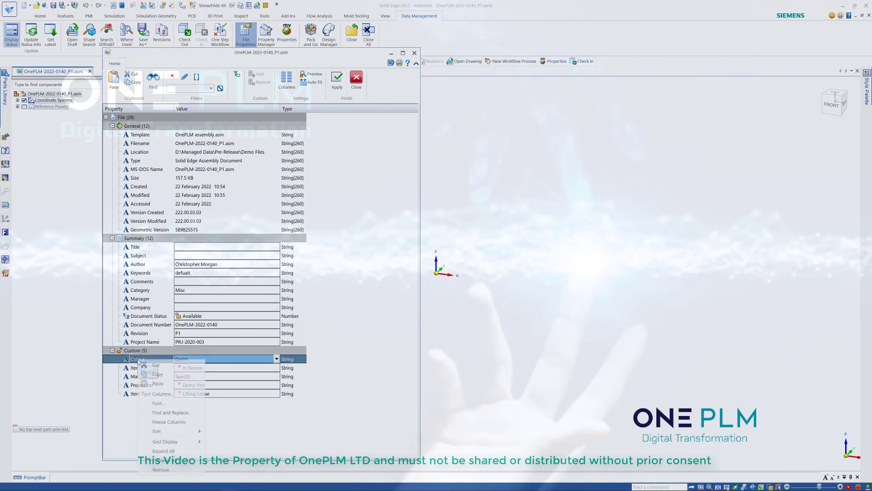
left_click(158, 471)
right_click(146, 377)
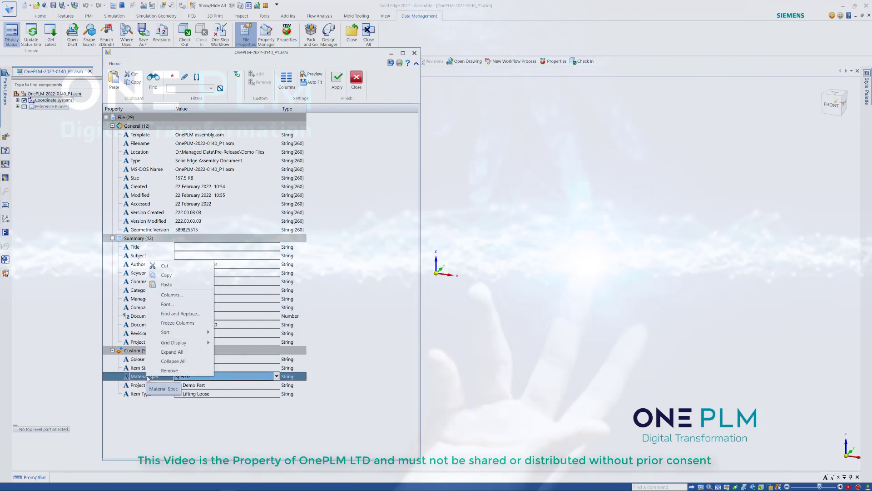
left_click(167, 373)
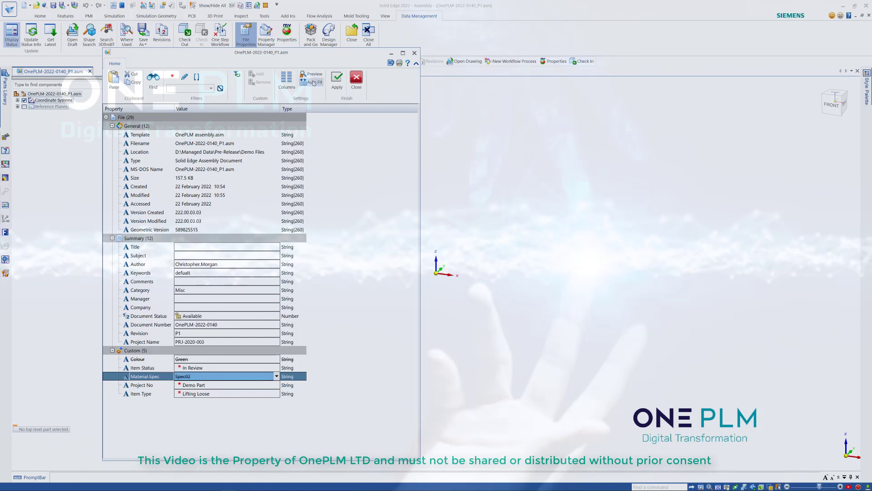
left_click(338, 80)
left_click(363, 81)
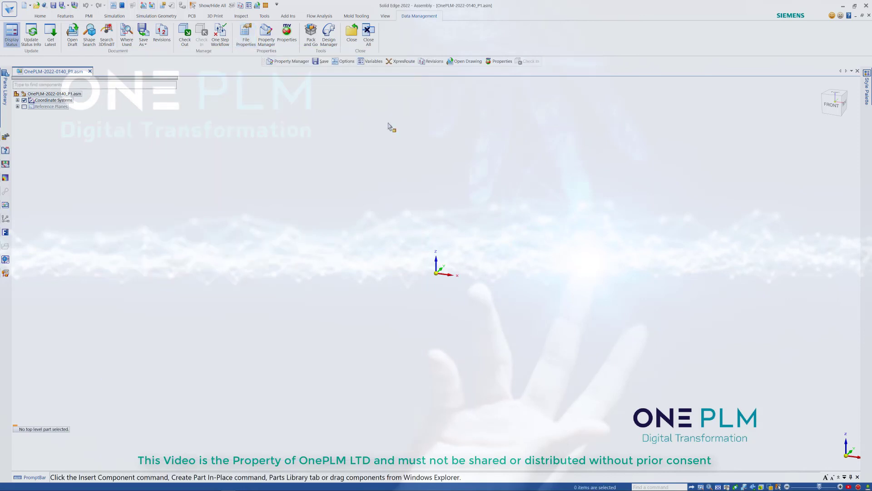
Add a blank custom property to the assembly, view the property names it offers, and close the file properties without applying changes.
left_click(246, 35)
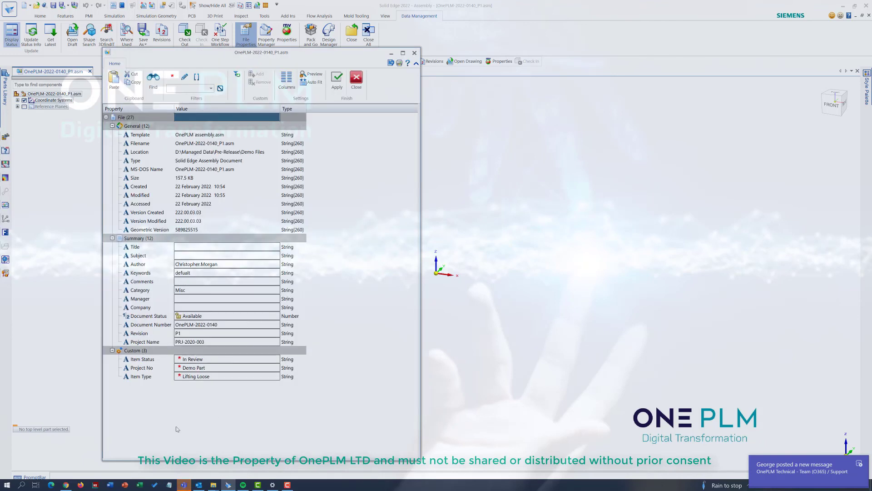
right_click(138, 352)
left_click(165, 463)
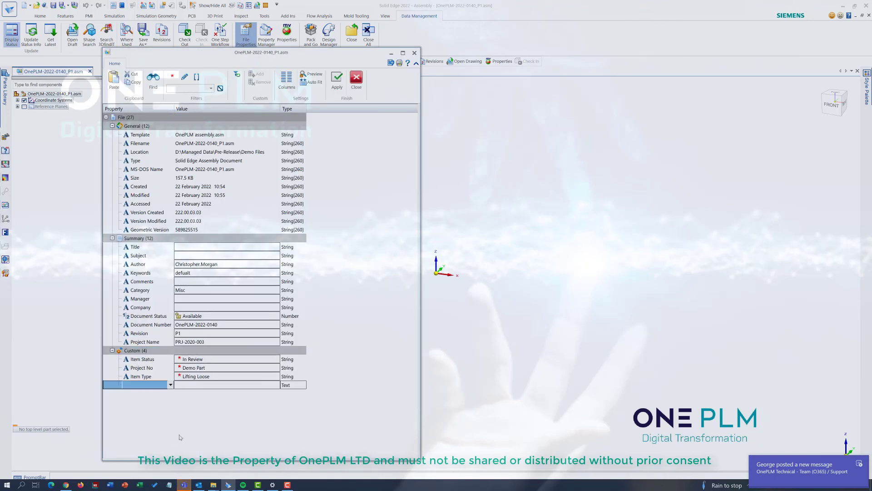
left_click(171, 384)
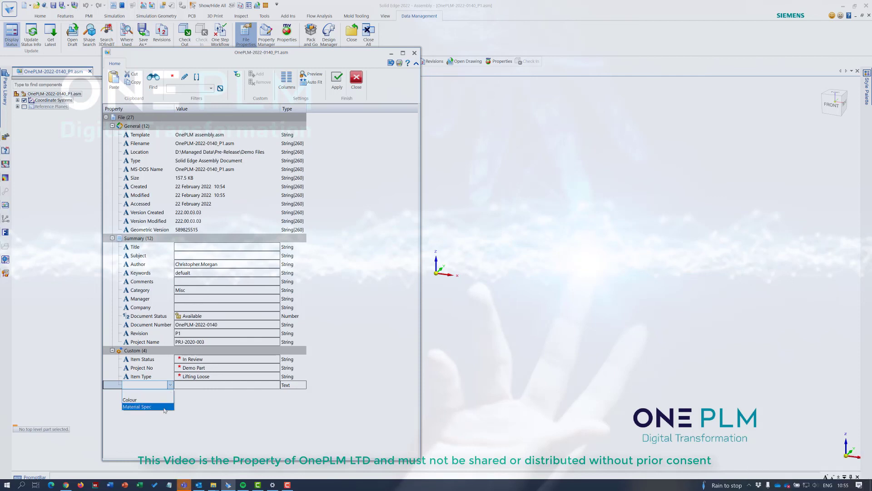
left_click(245, 418)
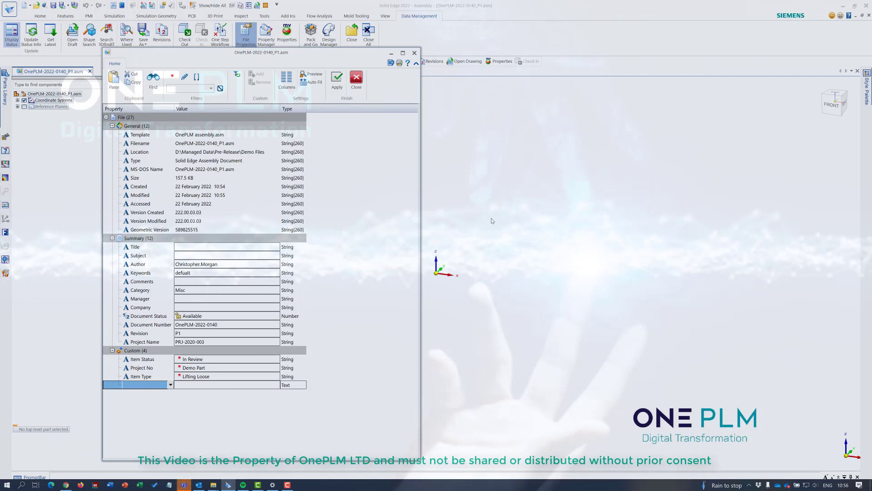
left_click(356, 80)
left_click(493, 275)
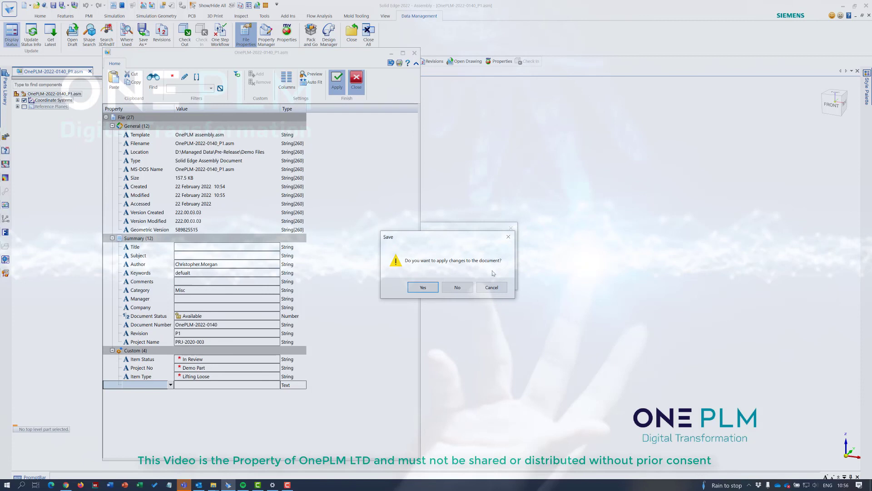
left_click(471, 290)
key("Return")
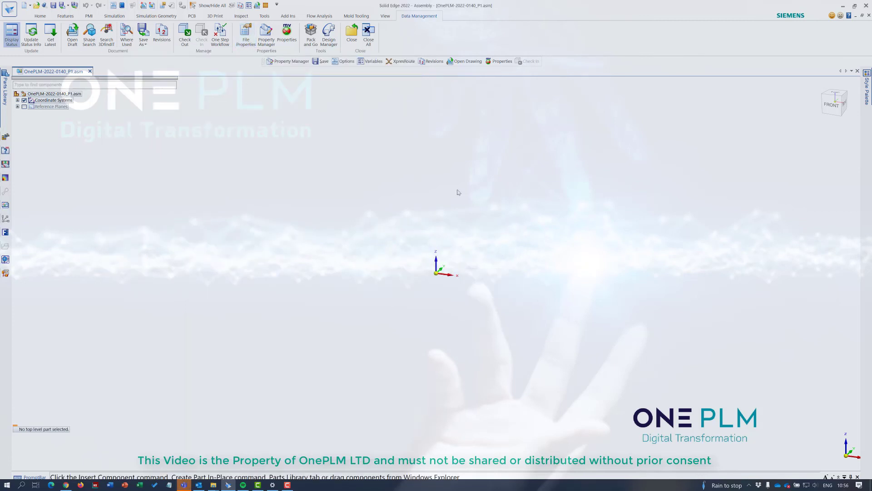